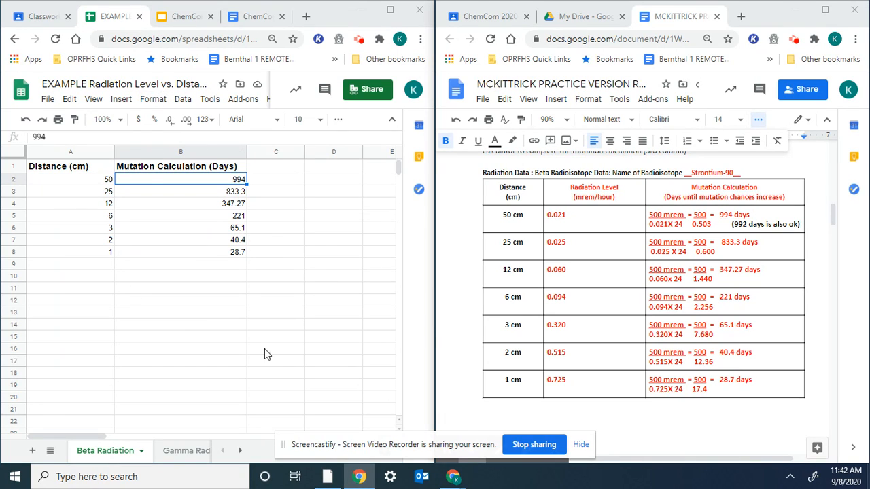
Step: Select the Distance values A1:A8 and maximize the Beta Radiation spreadsheet window
{"action": "left_click", "coordinate": [80, 185]}
{"action": "left_click", "coordinate": [92, 170]}
{"action": "left_click_drag", "start_coordinate": [96, 175], "coordinate": [95, 254]}
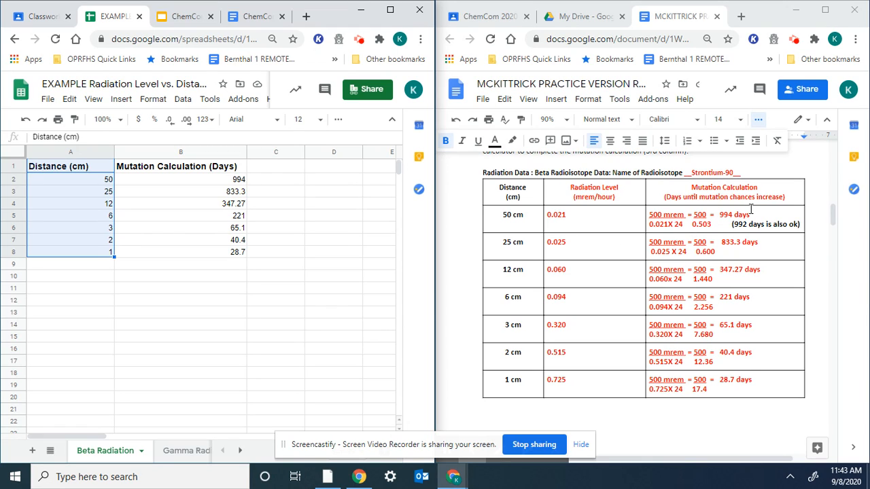
{"action": "left_click", "coordinate": [390, 12]}
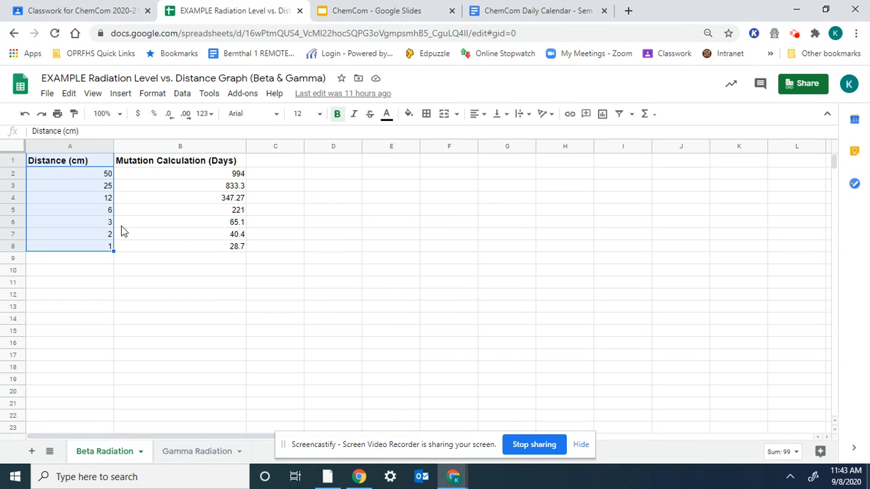
Step: Select the Distance (cm) and Mutation Calculation (Days) table, A1:B8
{"action": "left_click", "coordinate": [117, 311]}
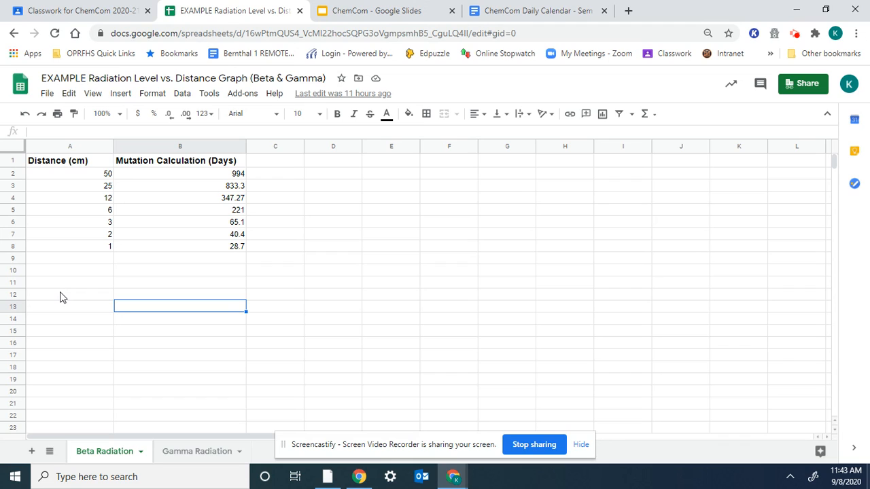
{"action": "left_click", "coordinate": [93, 163]}
{"action": "left_click_drag", "start_coordinate": [93, 163], "coordinate": [184, 253]}
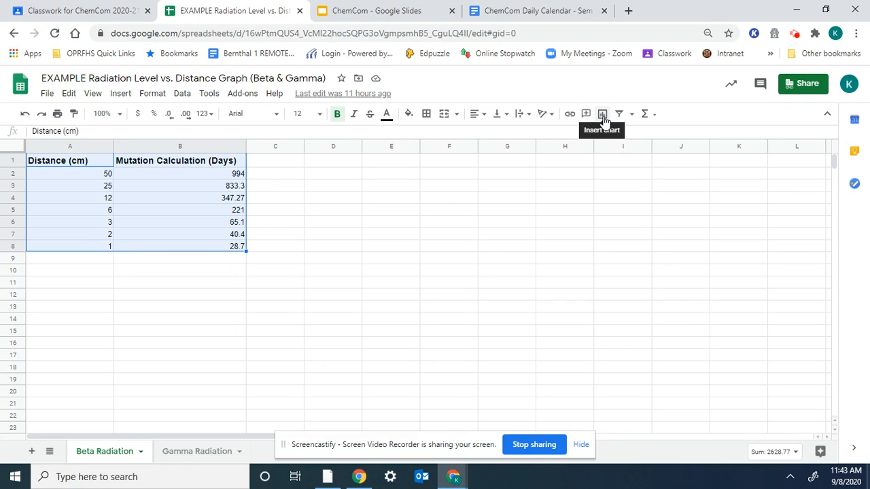
{"action": "left_click", "coordinate": [827, 116]}
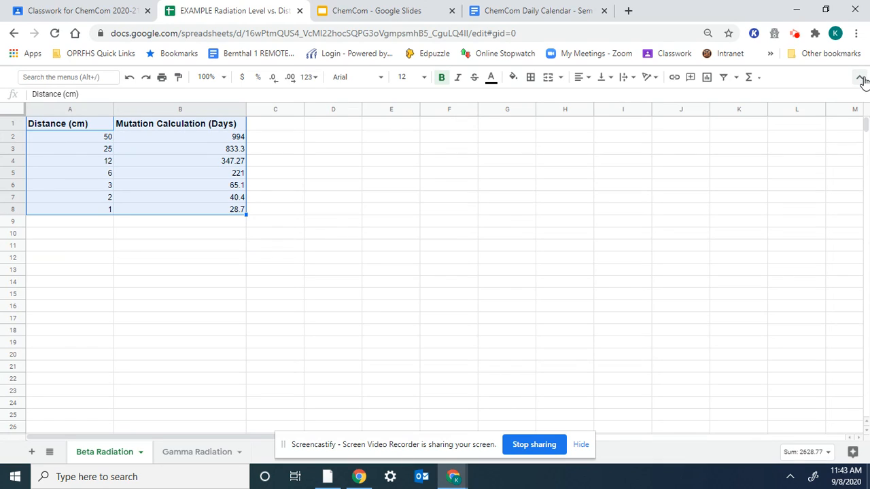
{"action": "left_click", "coordinate": [861, 79]}
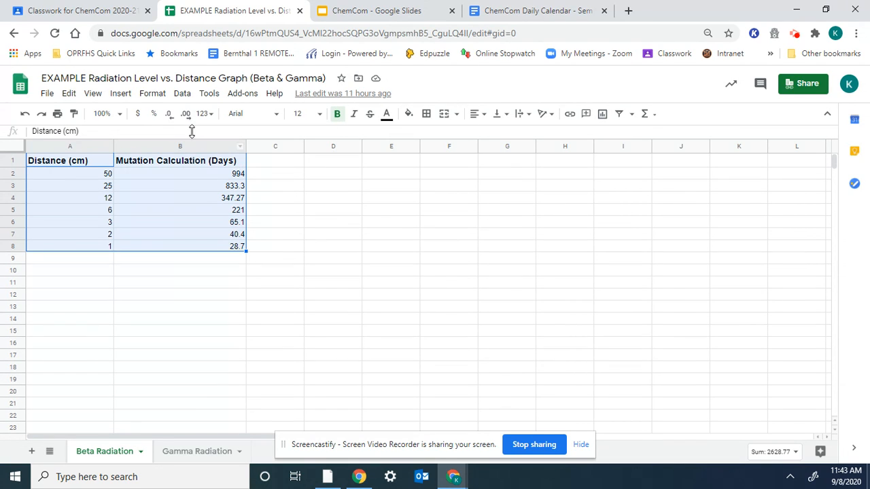
Step: Insert a scatter chart from A1:B8 and move it beside the table over columns C–H
{"action": "left_click", "coordinate": [120, 95]}
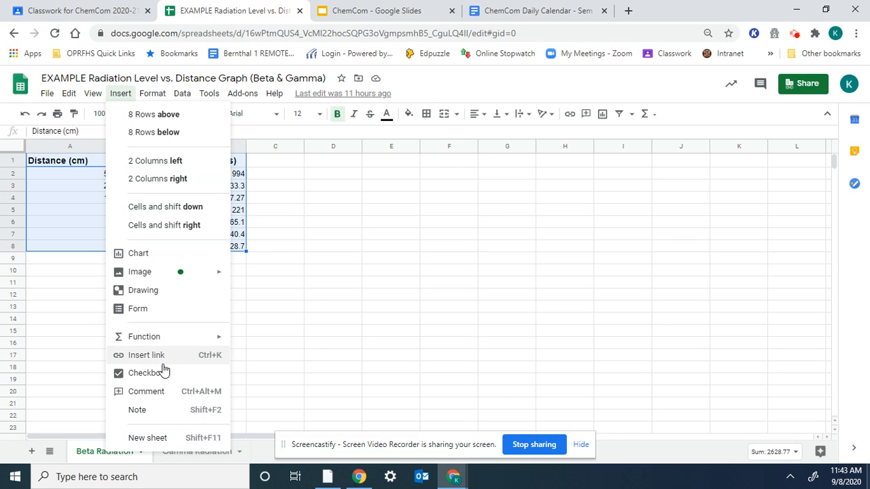
{"action": "left_click", "coordinate": [146, 256]}
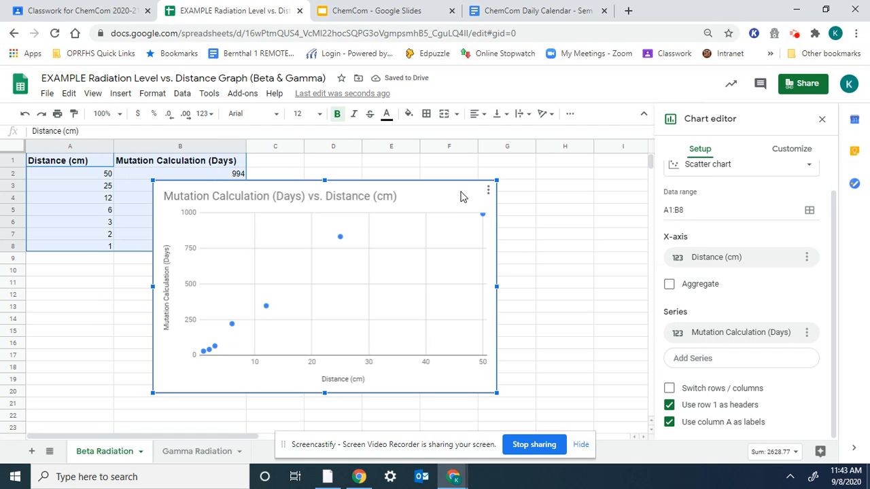
{"action": "left_click_drag", "start_coordinate": [460, 194], "coordinate": [570, 174]}
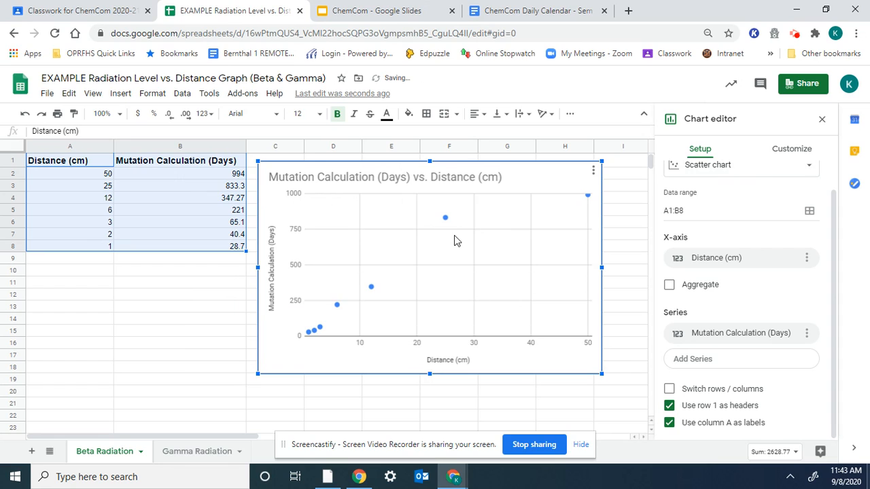
Step: Review the chart title, 'Mutation Calculation (Days)' vertical title and 'Distance (cm)' horizontal title settings
{"action": "left_click", "coordinate": [323, 184]}
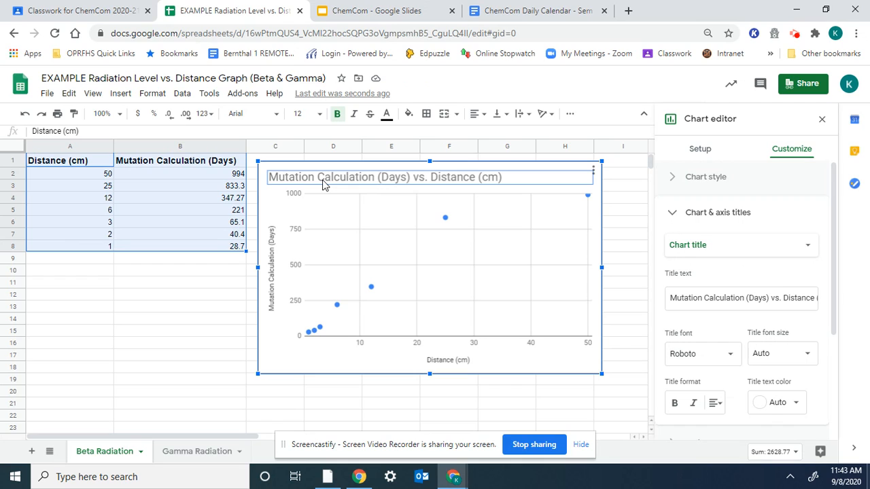
{"action": "left_click", "coordinate": [374, 178]}
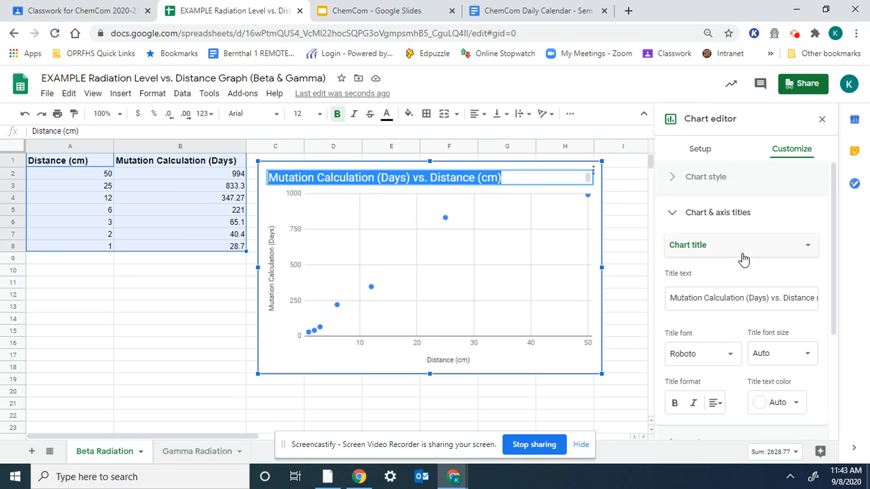
{"action": "left_click", "coordinate": [740, 303]}
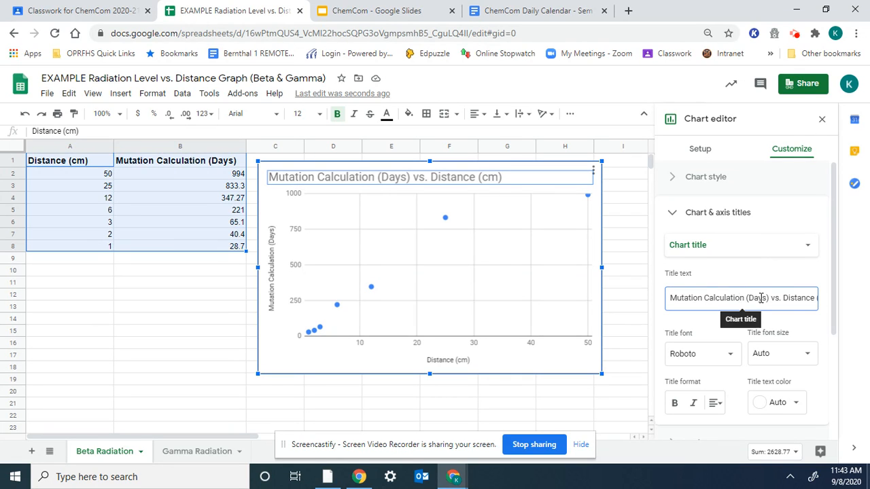
{"action": "left_click", "coordinate": [275, 280]}
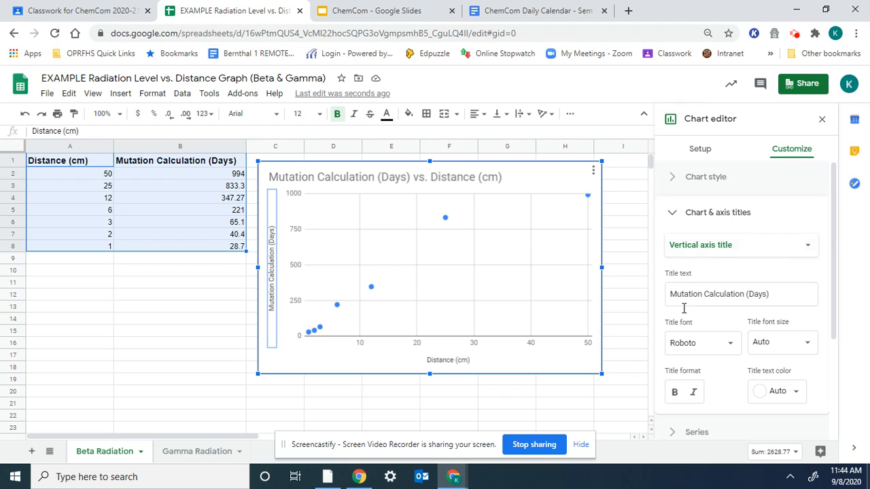
{"action": "left_click", "coordinate": [455, 363]}
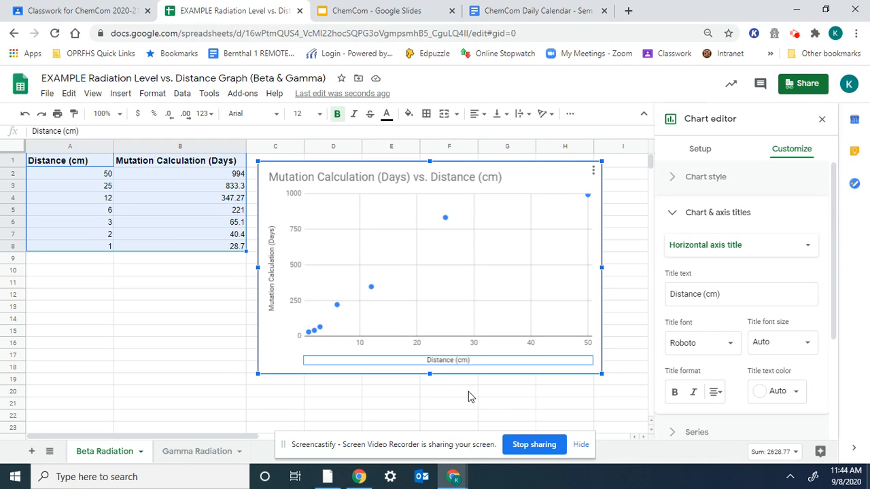
Step: Set the horizontal axis minimum to 0 and maximum to 50
{"action": "left_click", "coordinate": [416, 348]}
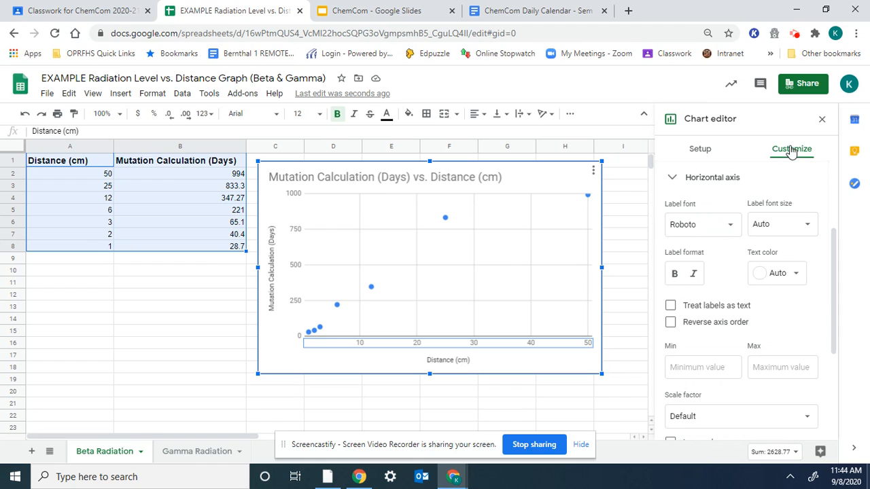
{"action": "left_click_drag", "start_coordinate": [837, 278], "coordinate": [837, 288]}
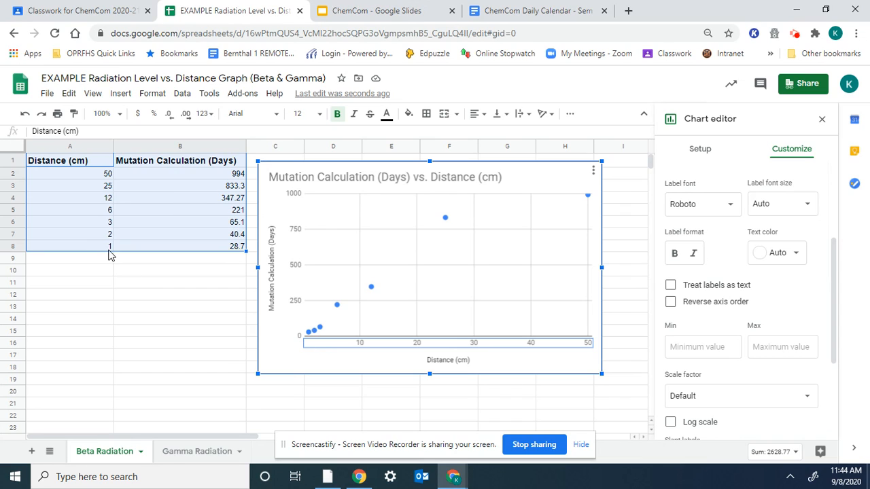
{"action": "left_click", "coordinate": [679, 346]}
{"action": "type", "text": "0"}
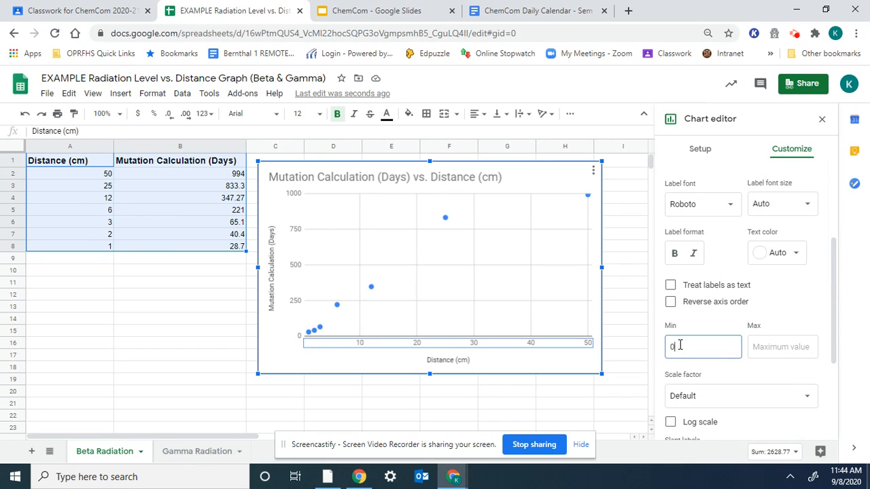
{"action": "left_click", "coordinate": [743, 347]}
{"action": "type", "text": "50"}
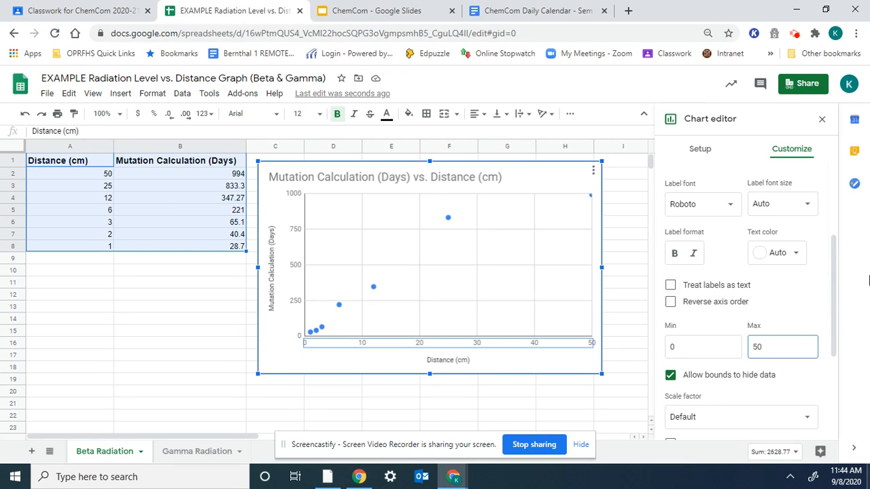
{"action": "left_click_drag", "start_coordinate": [834, 290], "coordinate": [830, 383]}
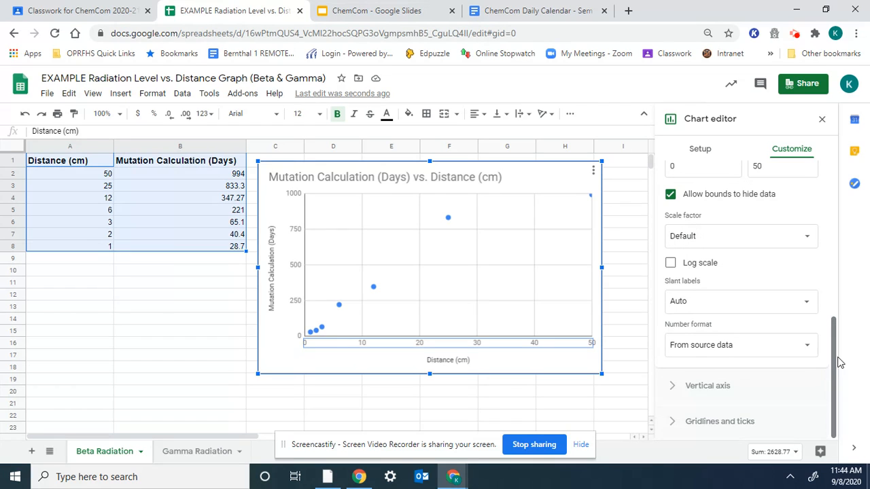
Step: Set the horizontal axis major gridlines to a count of 5 under Gridlines and ticks
{"action": "left_click", "coordinate": [743, 422]}
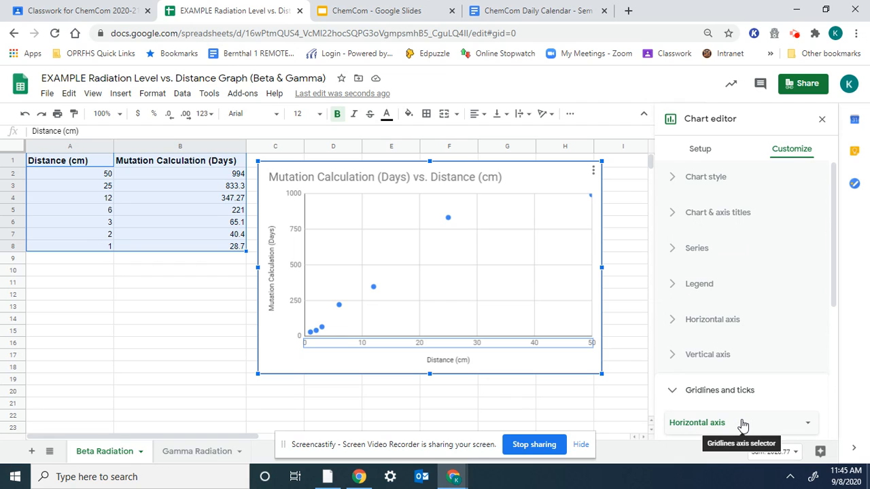
{"action": "left_click_drag", "start_coordinate": [835, 287], "coordinate": [836, 323]}
{"action": "scroll", "coordinate": [835, 323], "scroll_direction": "down", "scroll_amount": 3}
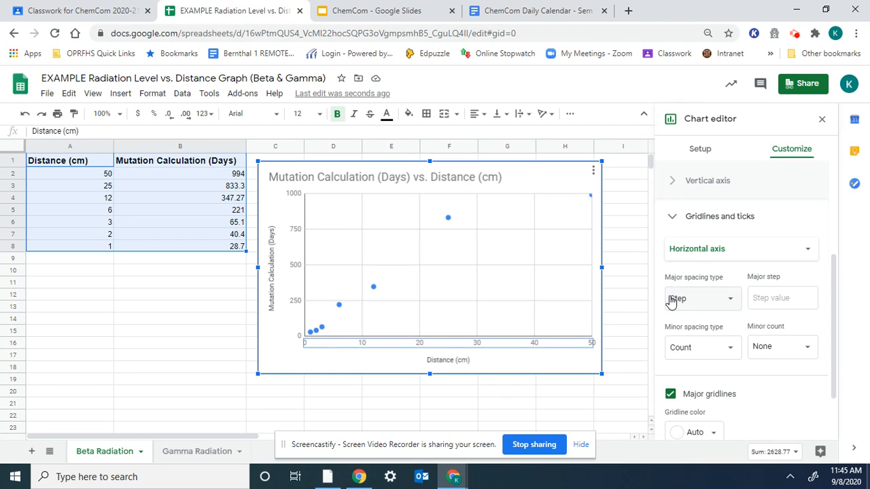
{"action": "left_click", "coordinate": [706, 299]}
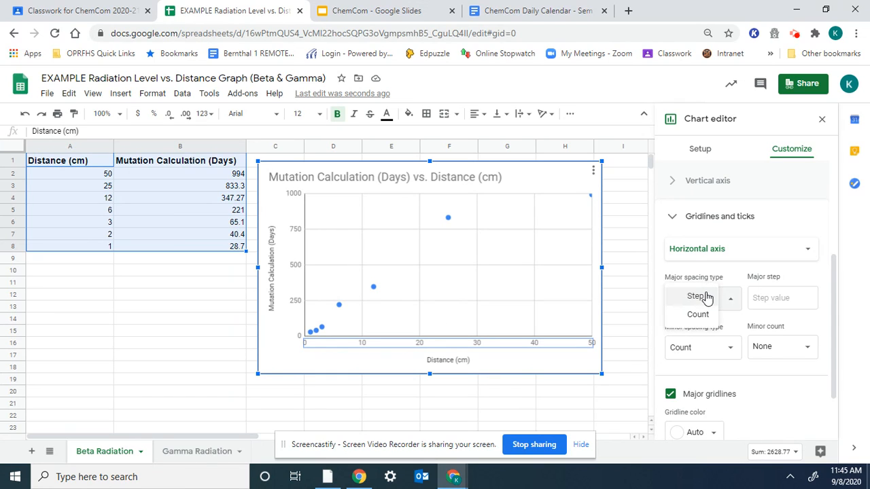
{"action": "left_click", "coordinate": [700, 297]}
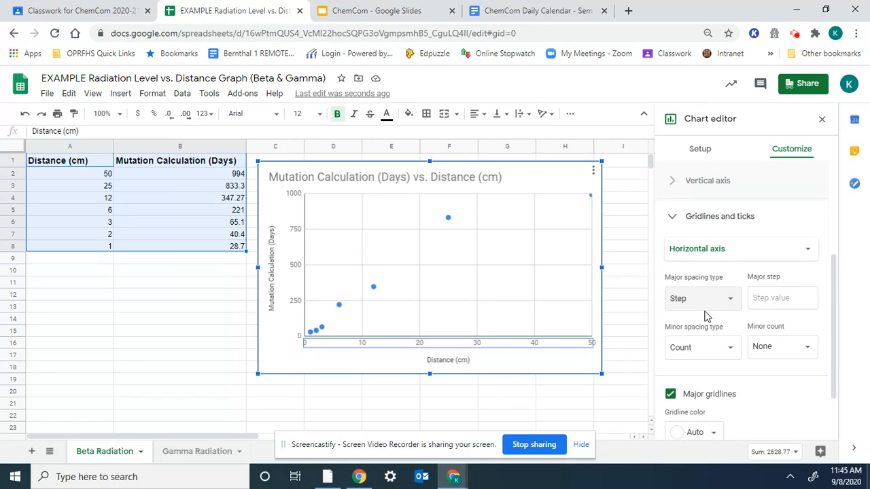
{"action": "left_click", "coordinate": [734, 304]}
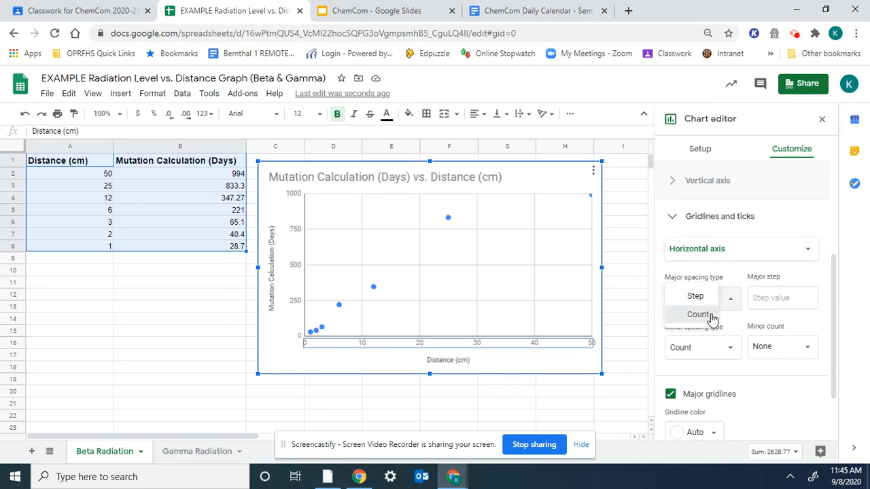
{"action": "left_click", "coordinate": [711, 314]}
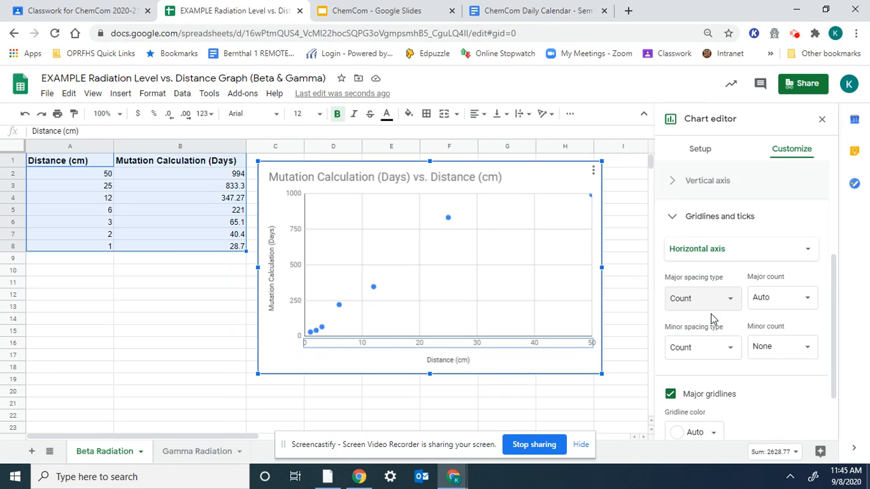
{"action": "left_click", "coordinate": [779, 297]}
{"action": "type", "text": "5"}
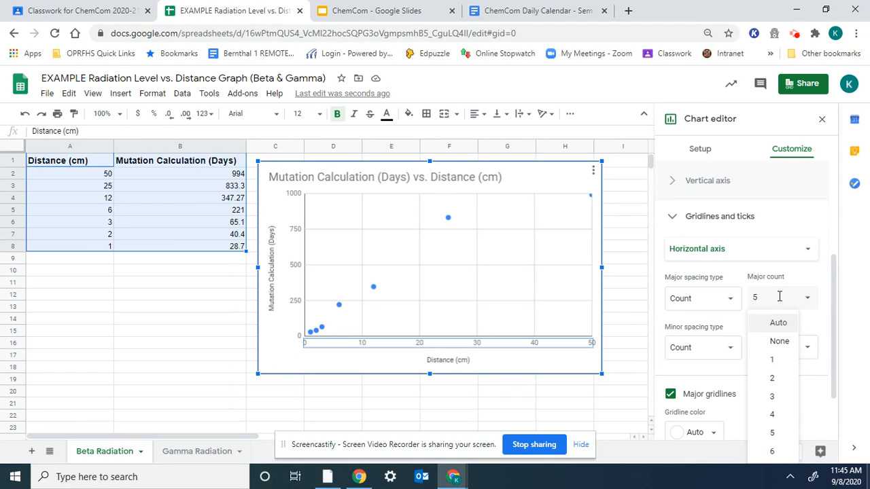
{"action": "key", "text": "Return"}
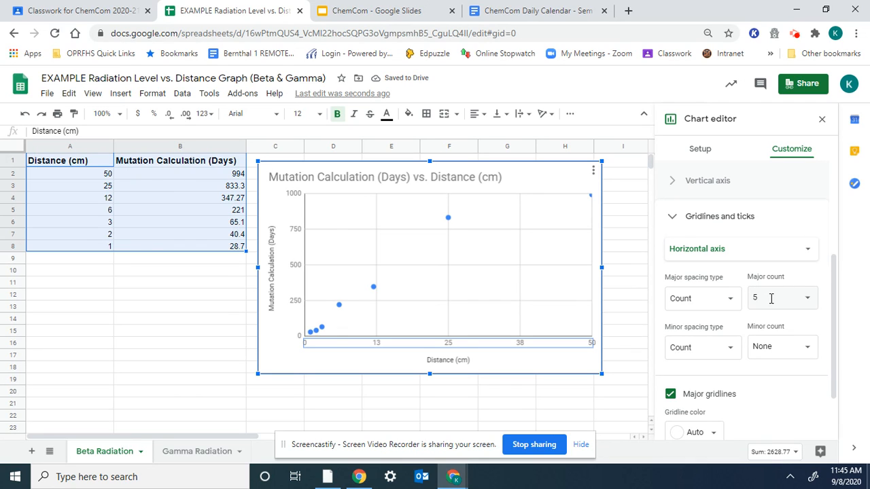
Step: Switch horizontal major spacing to Step with step 5, and enlarge the chart
{"action": "left_click", "coordinate": [730, 298]}
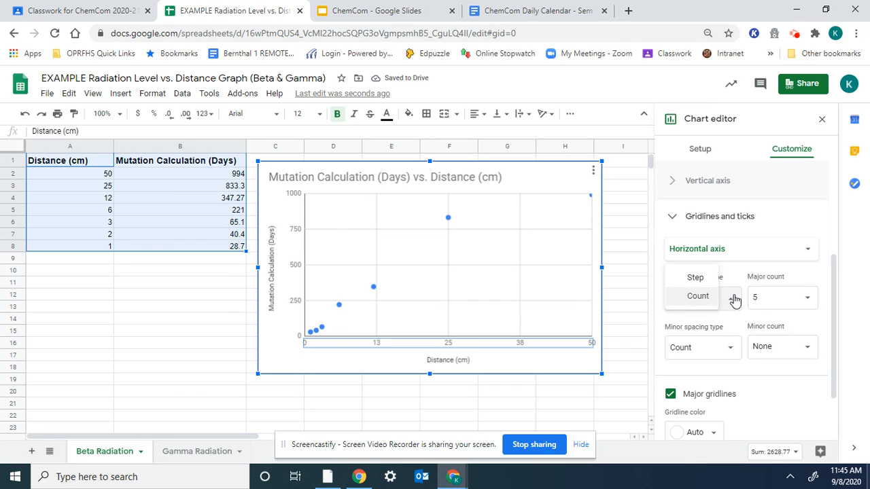
{"action": "left_click", "coordinate": [696, 278]}
{"action": "left_click", "coordinate": [754, 297]}
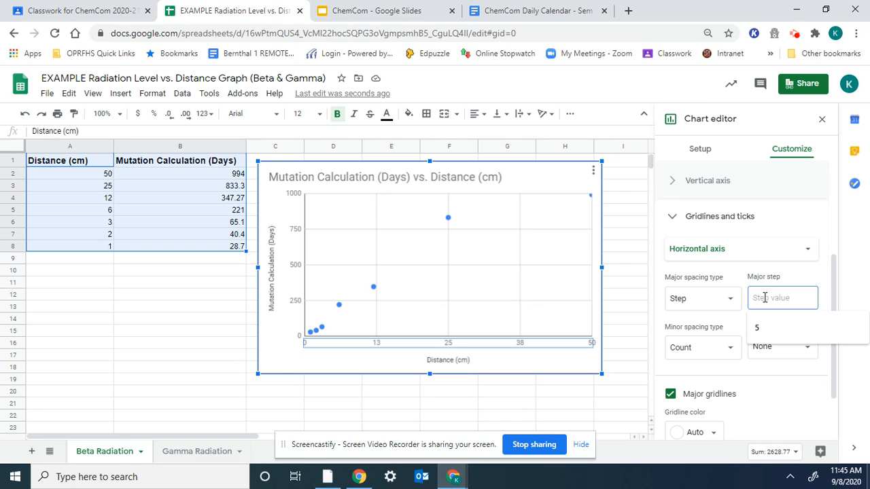
{"action": "type", "text": "5"}
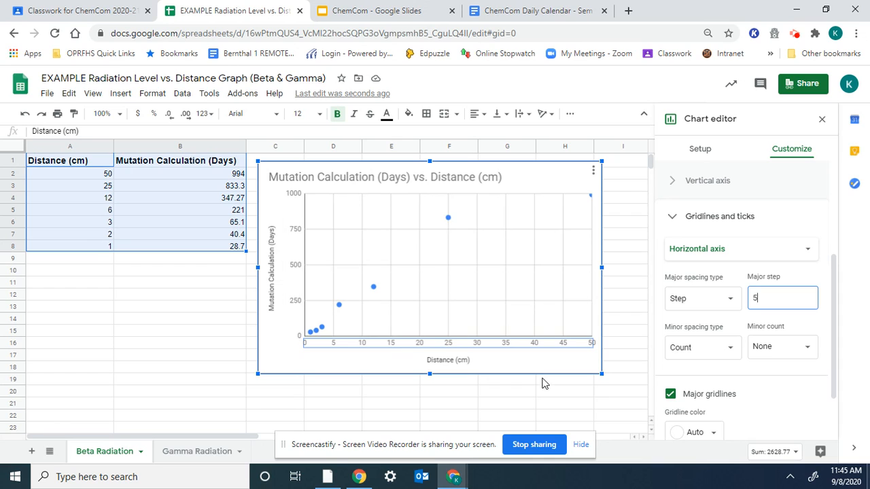
{"action": "left_click_drag", "start_coordinate": [599, 373], "coordinate": [618, 399]}
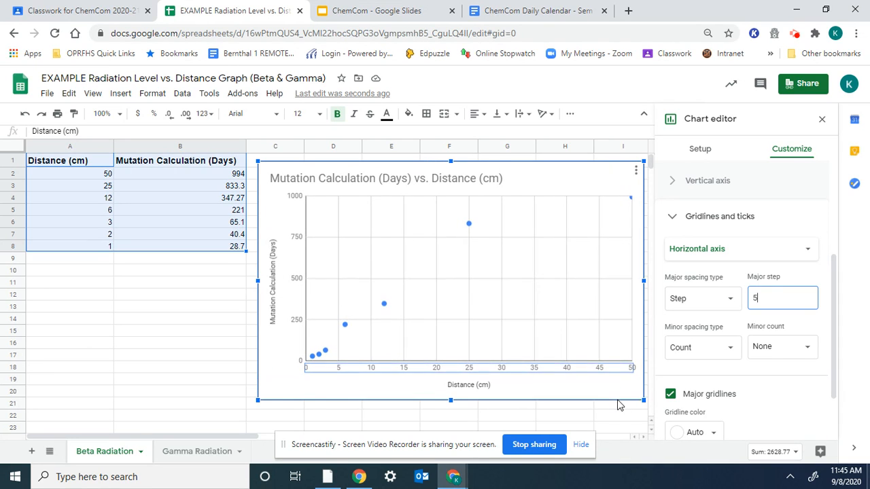
{"action": "left_click", "coordinate": [295, 284]}
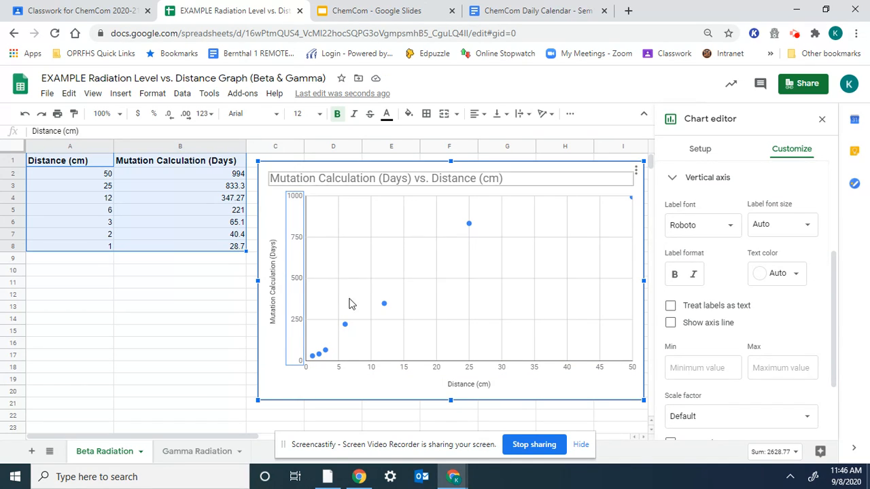
Step: Set the vertical axis minimum to 0 and maximum to 1000
{"action": "left_click", "coordinate": [713, 369]}
{"action": "type", "text": "0"}
{"action": "left_click", "coordinate": [770, 371]}
{"action": "type", "text": "1000"}
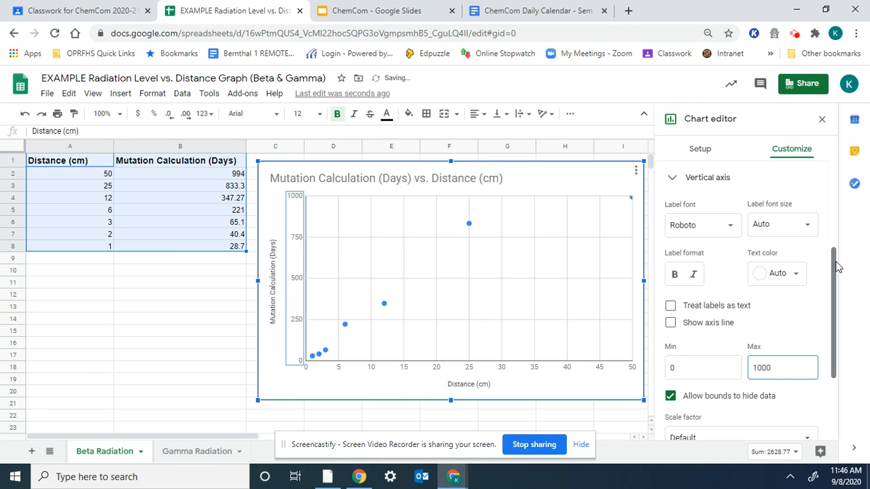
{"action": "left_click_drag", "start_coordinate": [838, 268], "coordinate": [836, 347]}
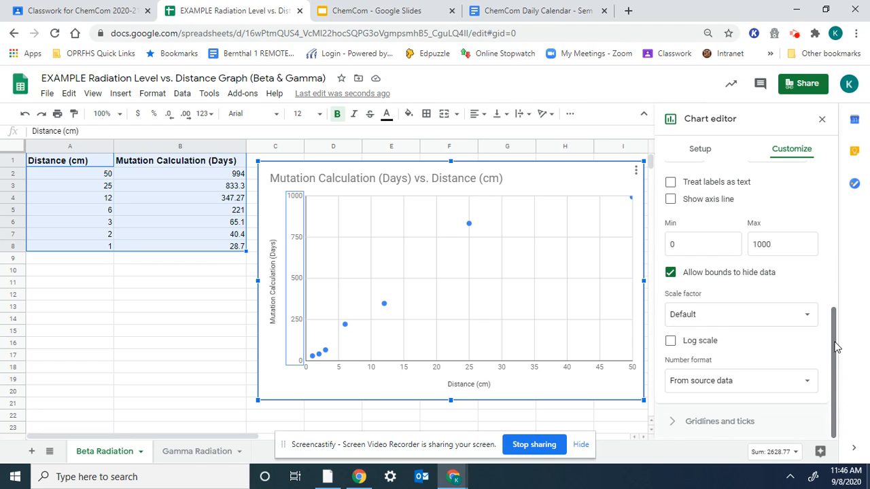
Step: Enter a vertical axis major gridline step of 50
{"action": "left_click", "coordinate": [743, 423]}
{"action": "left_click_drag", "start_coordinate": [832, 295], "coordinate": [833, 354]}
{"action": "left_click", "coordinate": [756, 359]}
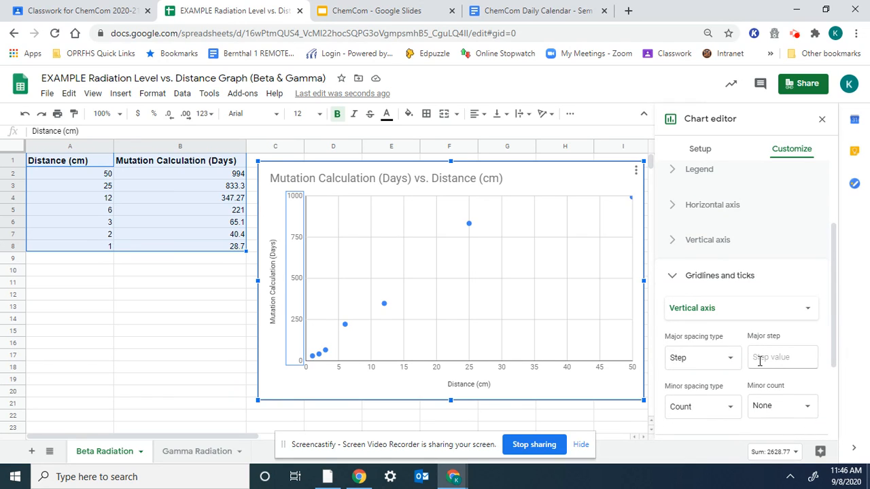
{"action": "type", "text": "5"}
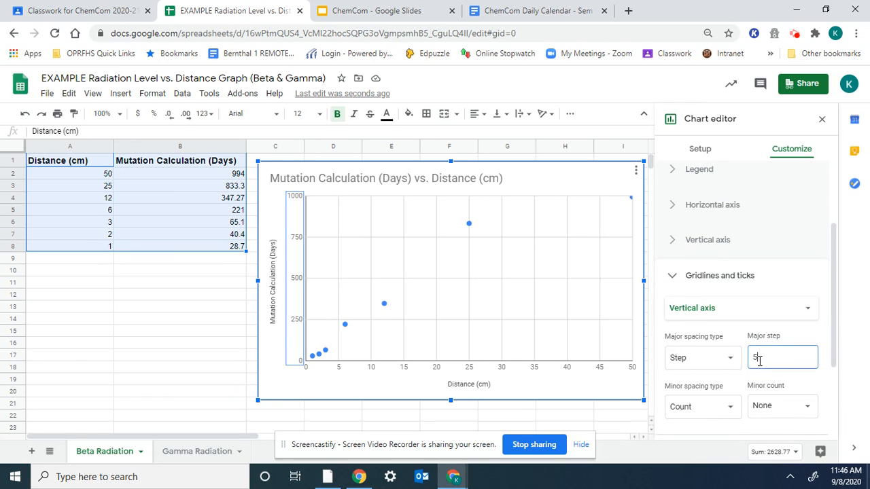
{"action": "type", "text": "0"}
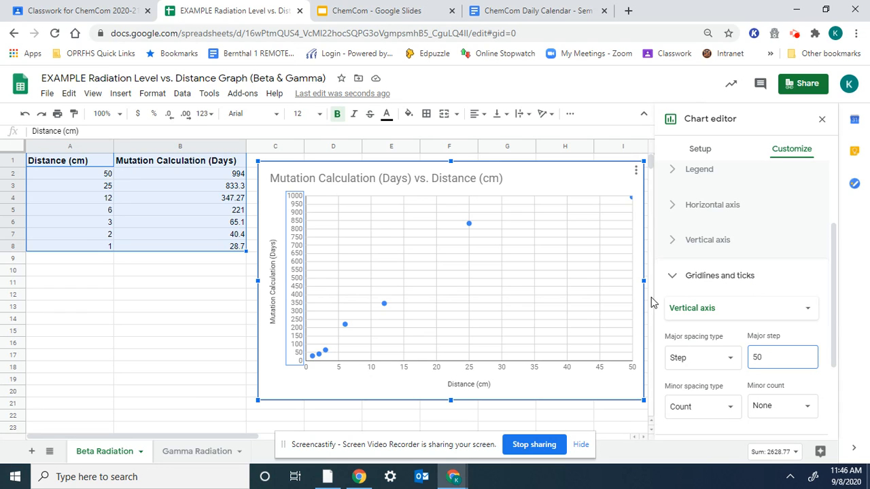
Step: Close the Chart editor, select the scatter chart, and restore down the Sheets window
{"action": "left_click", "coordinate": [538, 410]}
{"action": "left_click", "coordinate": [123, 346]}
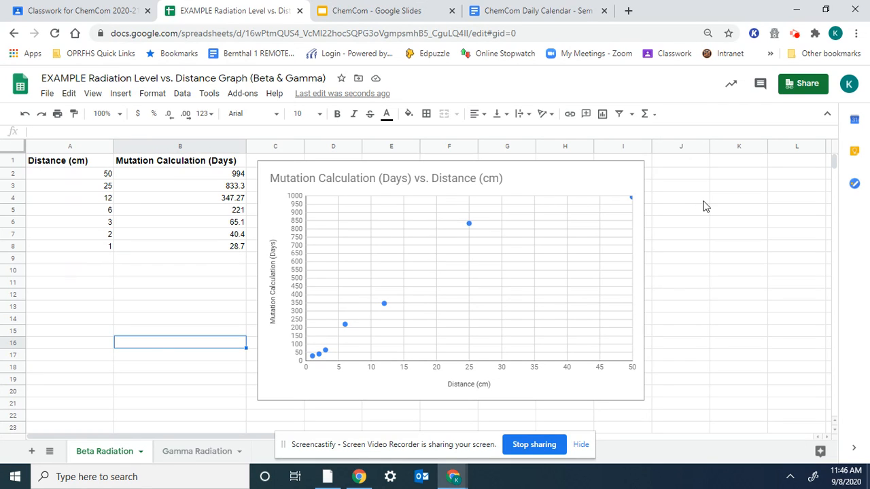
{"action": "left_click", "coordinate": [704, 200]}
{"action": "left_click", "coordinate": [551, 174]}
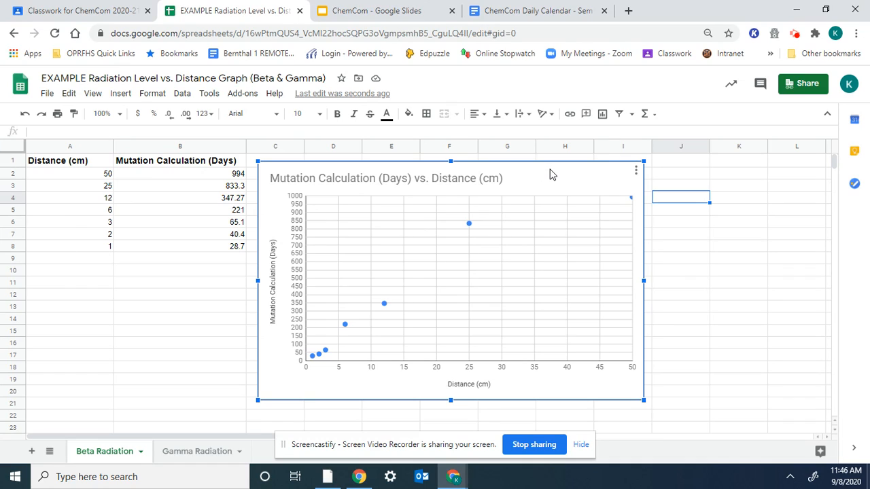
{"action": "left_click", "coordinate": [699, 247]}
{"action": "left_click", "coordinate": [569, 174]}
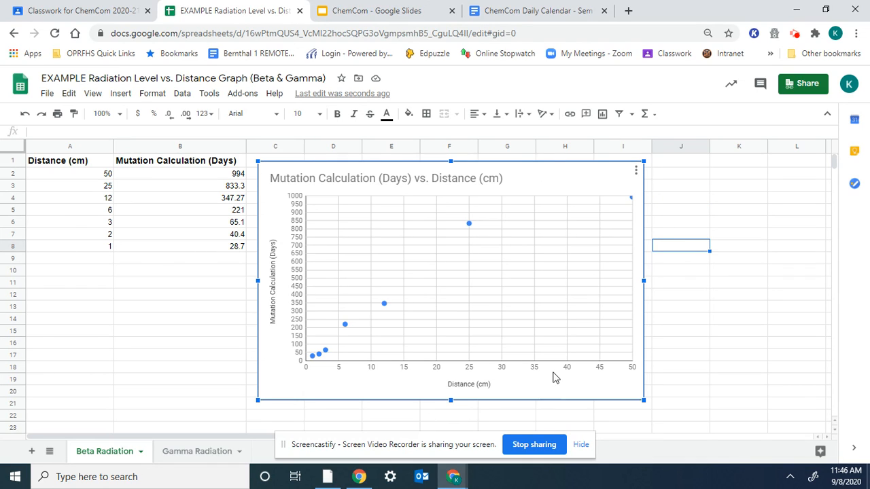
{"action": "double_click", "coordinate": [552, 186]}
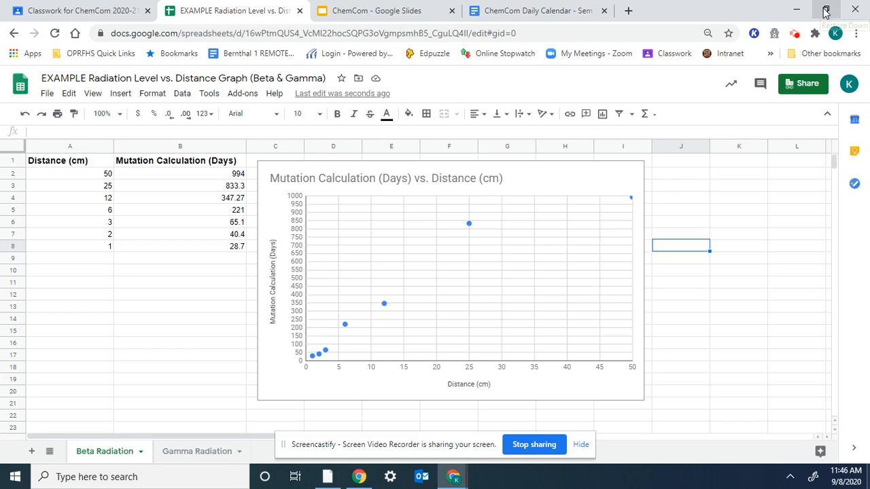
{"action": "left_click", "coordinate": [825, 11]}
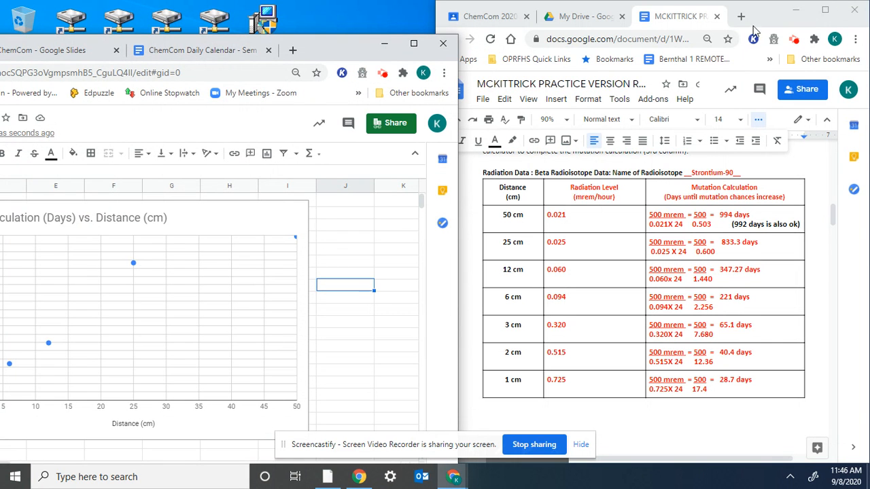
Step: Maximize the report and place the cursor on the blank line under 'INSERT YOUR BETA GRAPH HERE:'
{"action": "left_click", "coordinate": [825, 9]}
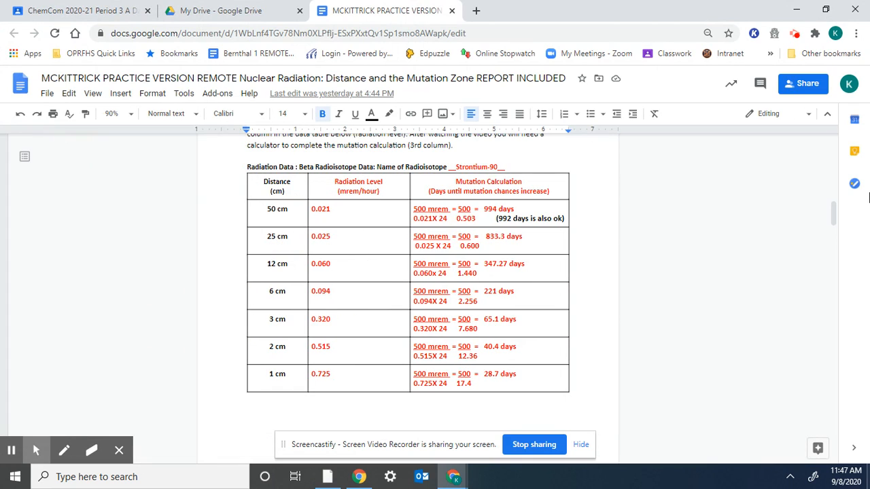
{"action": "left_click_drag", "start_coordinate": [836, 214], "coordinate": [836, 223]}
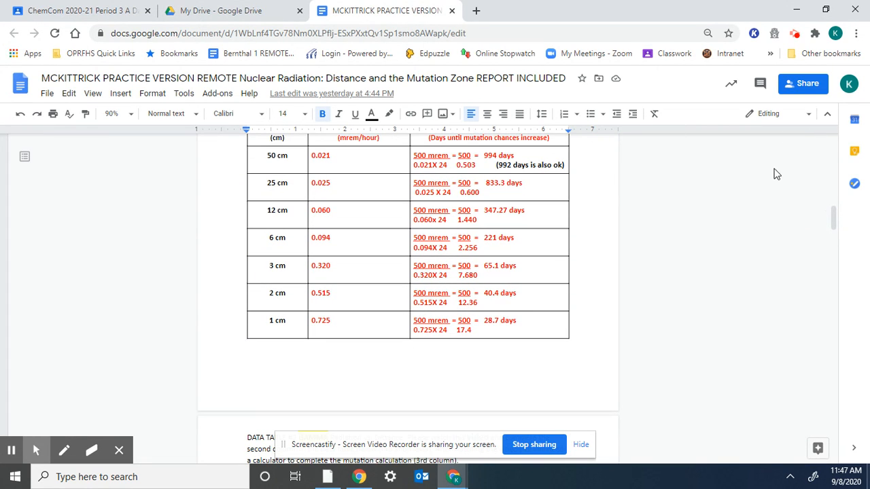
{"action": "left_click_drag", "start_coordinate": [836, 218], "coordinate": [836, 290]}
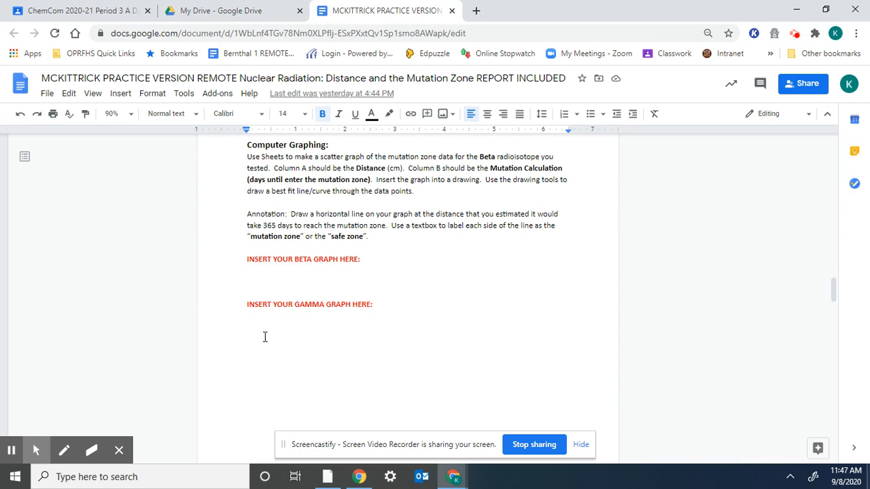
{"action": "left_click", "coordinate": [273, 272]}
{"action": "left_click", "coordinate": [262, 268]}
{"action": "left_click", "coordinate": [261, 269]}
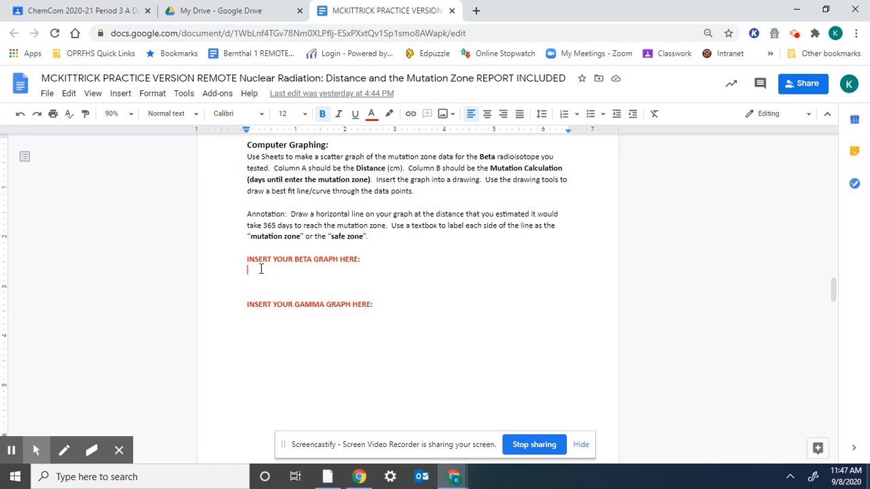
Step: Paste the spreadsheet-linked chart into a new drawing, save it, then reopen it for line drawing
{"action": "left_click", "coordinate": [128, 95]}
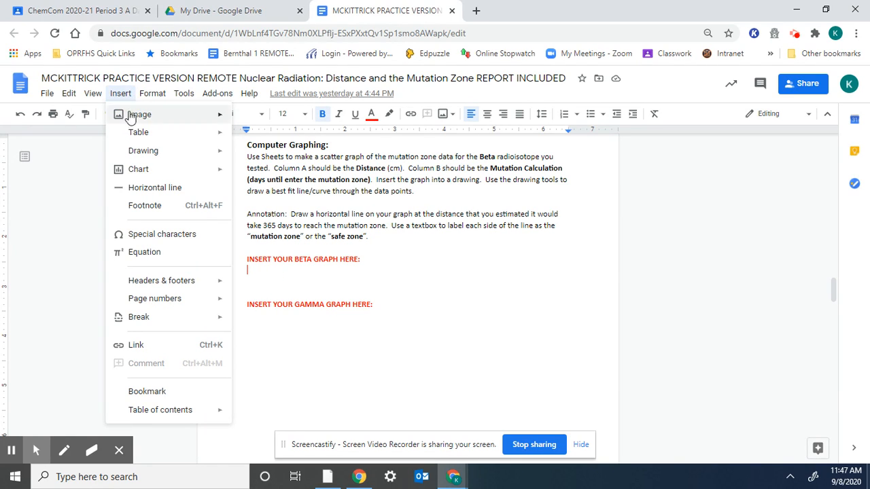
{"action": "mouse_move", "coordinate": [147, 157]}
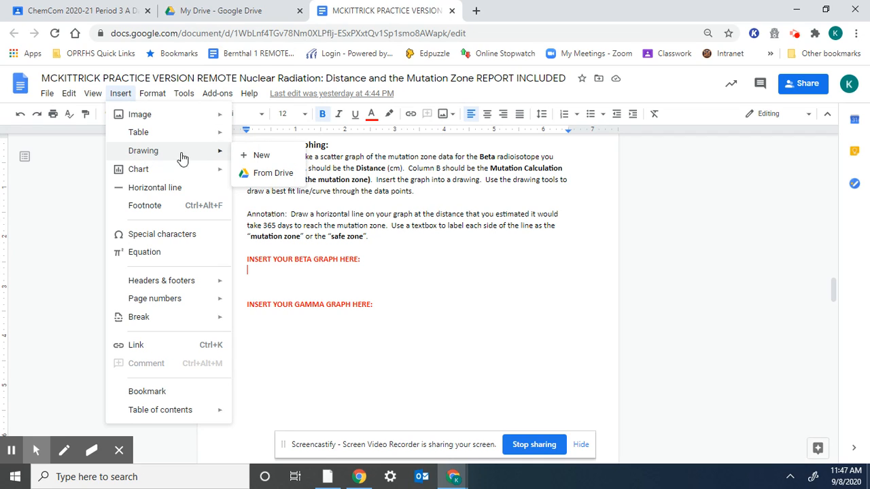
{"action": "left_click", "coordinate": [256, 158]}
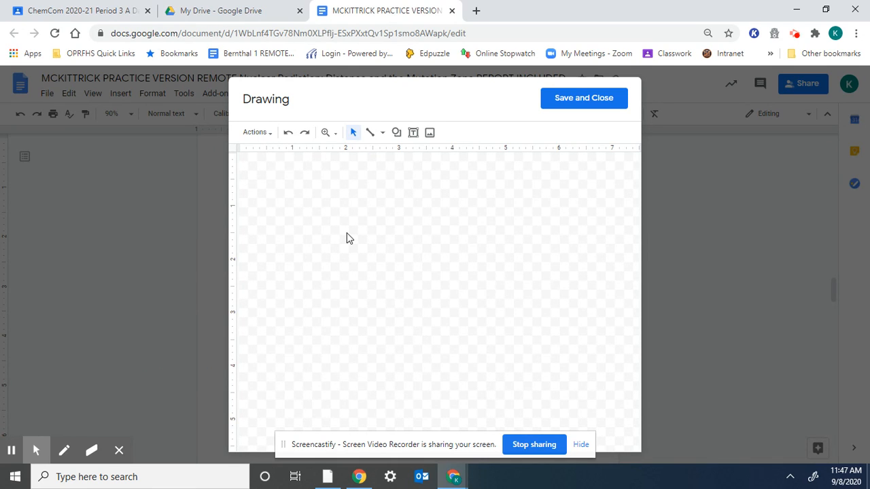
{"action": "key", "text": "ctrl+v"}
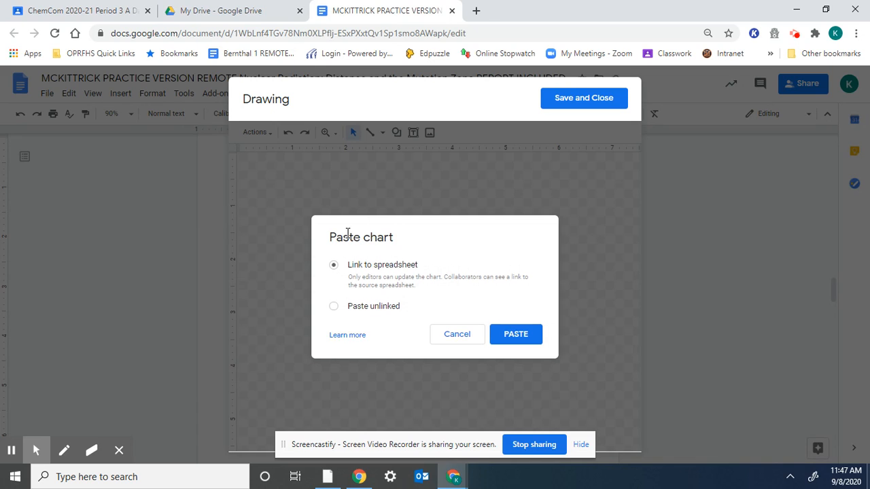
{"action": "left_click", "coordinate": [516, 334]}
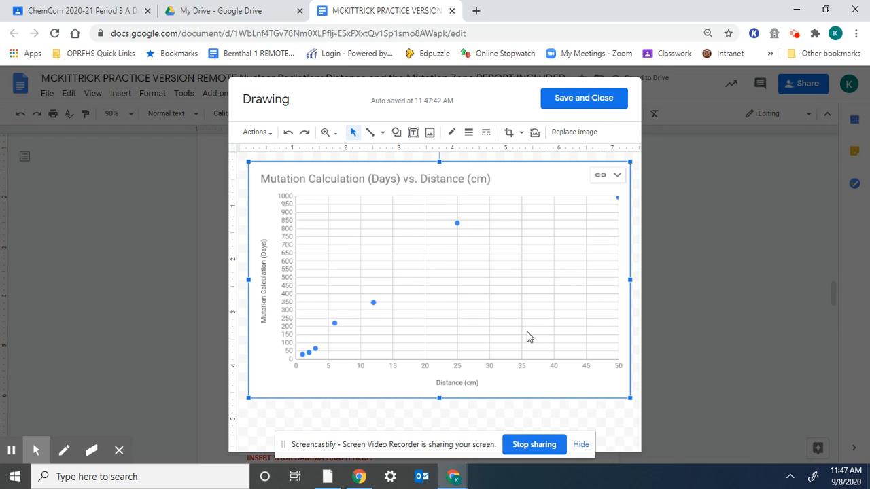
{"action": "left_click", "coordinate": [612, 100]}
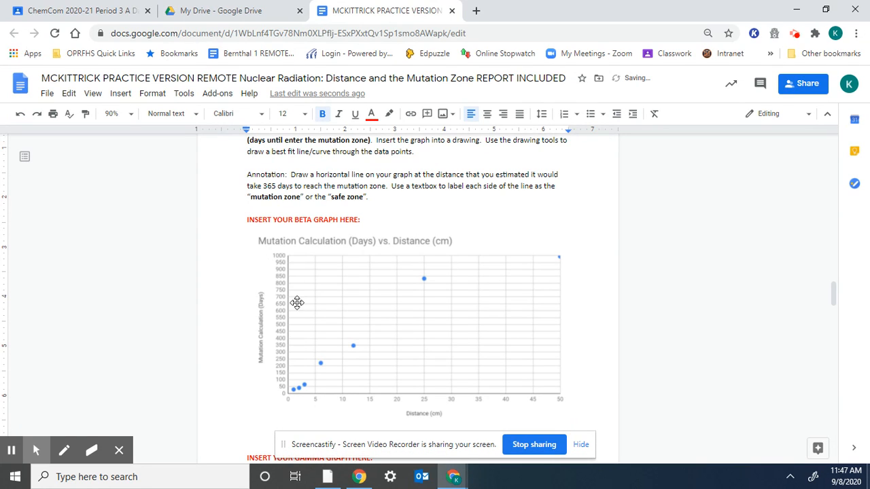
{"action": "double_click", "coordinate": [425, 330]}
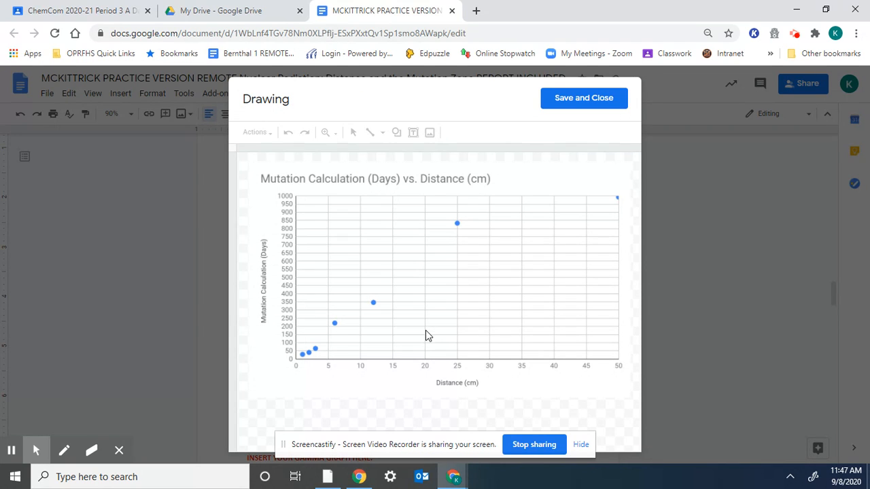
{"action": "left_click", "coordinate": [384, 135]}
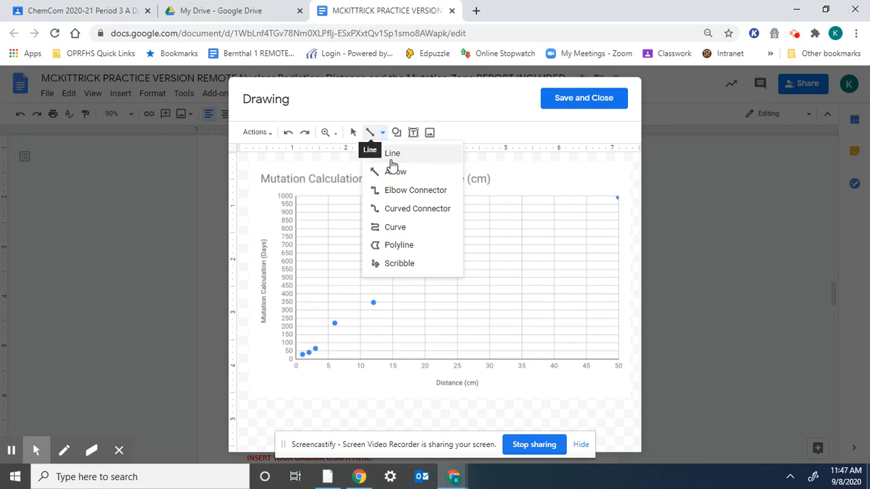
Step: Undo the accidental move of the chart image in the drawing
{"action": "left_click", "coordinate": [393, 158]}
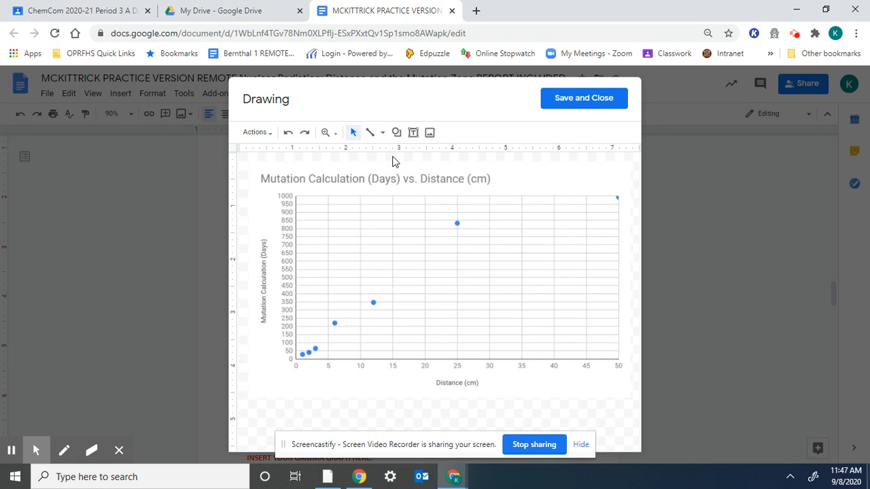
{"action": "left_click", "coordinate": [297, 357]}
{"action": "left_click_drag", "start_coordinate": [367, 262], "coordinate": [358, 278]}
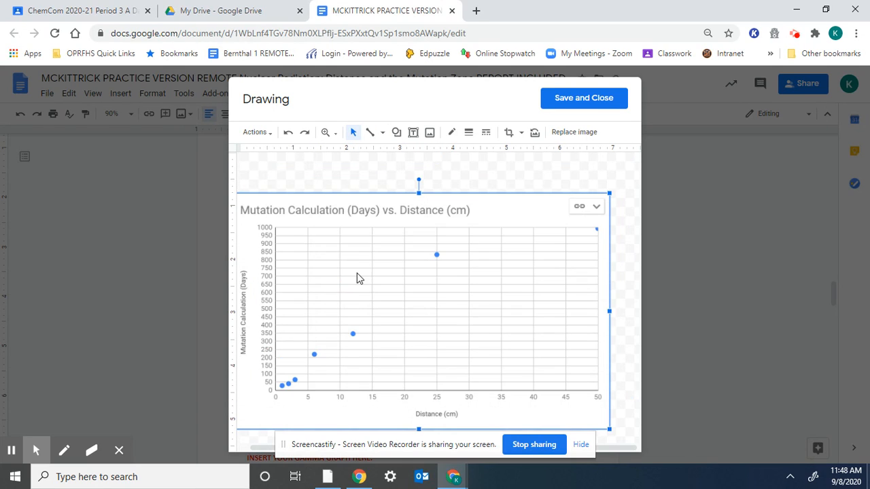
{"action": "left_click", "coordinate": [288, 132]}
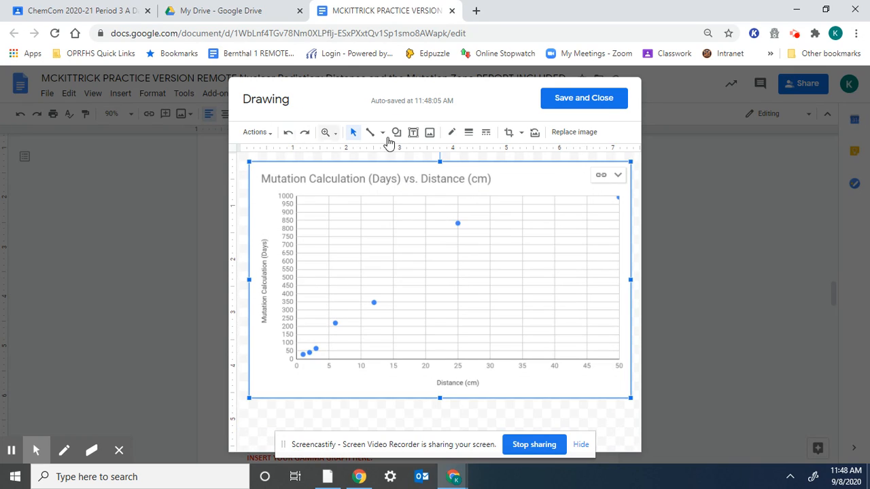
Step: Draw a straight line from the chart origin up through the data points
{"action": "left_click", "coordinate": [379, 134]}
{"action": "left_click", "coordinate": [382, 154]}
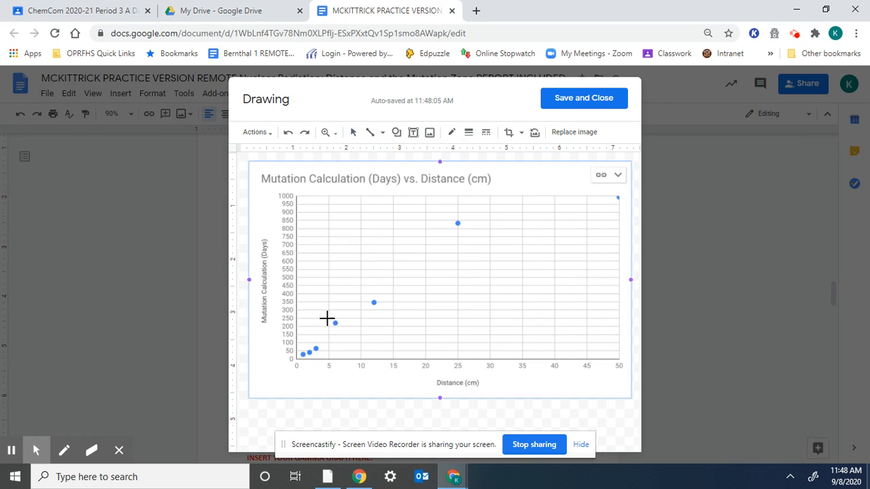
{"action": "mouse_move", "coordinate": [297, 360]}
{"action": "left_mouse_down"}
{"action": "mouse_move", "coordinate": [470, 200]}
{"action": "mouse_move", "coordinate": [520, 191]}
{"action": "mouse_move", "coordinate": [514, 195]}
{"action": "left_mouse_up"}
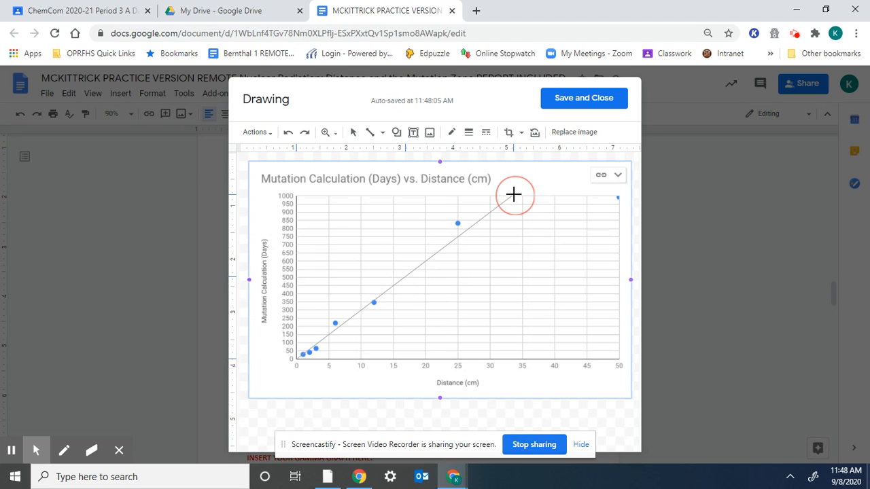
{"action": "left_click_drag", "start_coordinate": [514, 195], "coordinate": [513, 194]}
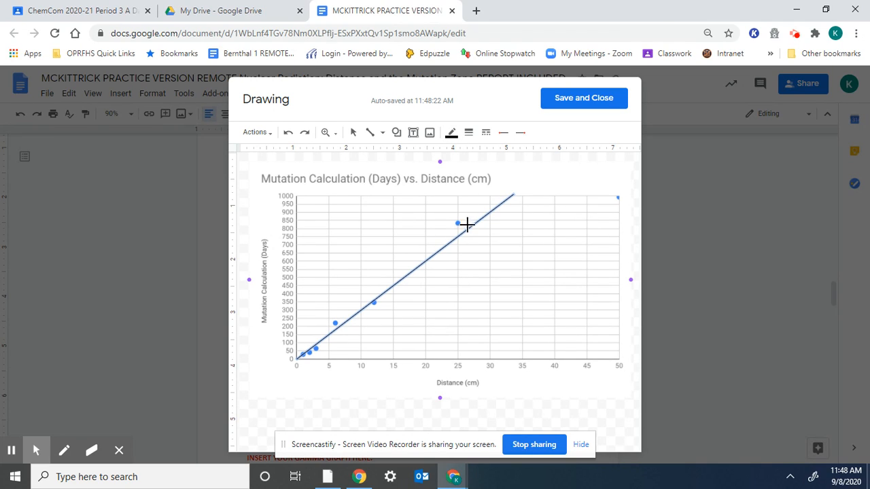
Step: Make the best-fit line 4px thick and red, then save and close the drawing
{"action": "left_click", "coordinate": [469, 134]}
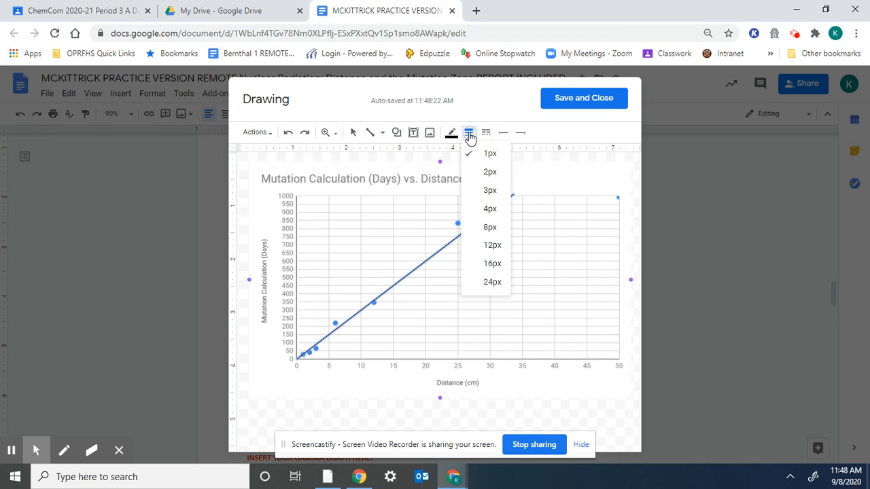
{"action": "left_click", "coordinate": [479, 209]}
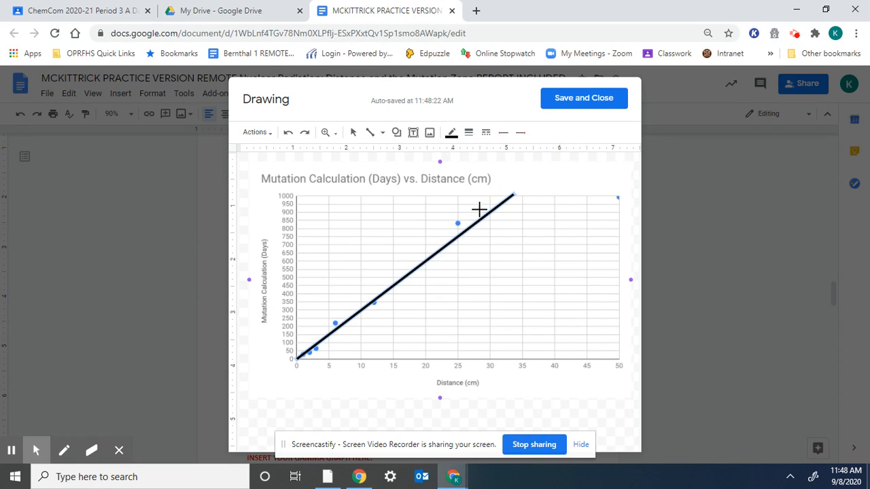
{"action": "left_click", "coordinate": [451, 133]}
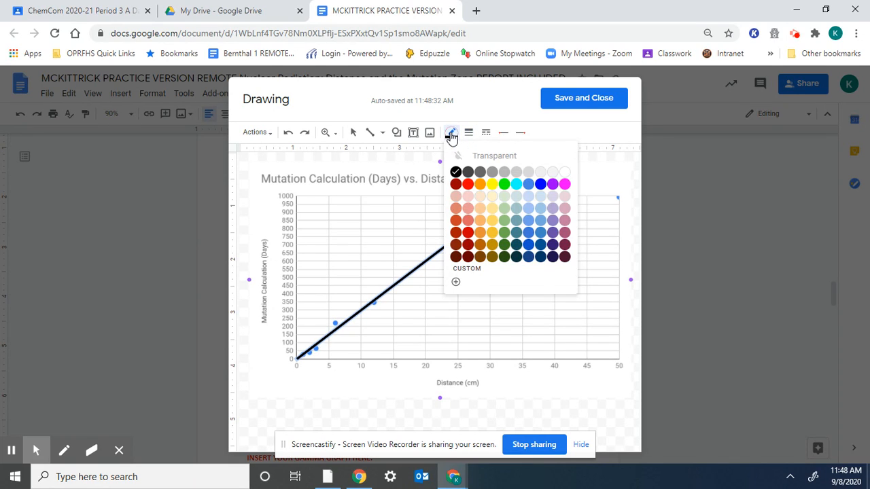
{"action": "left_click", "coordinate": [468, 185]}
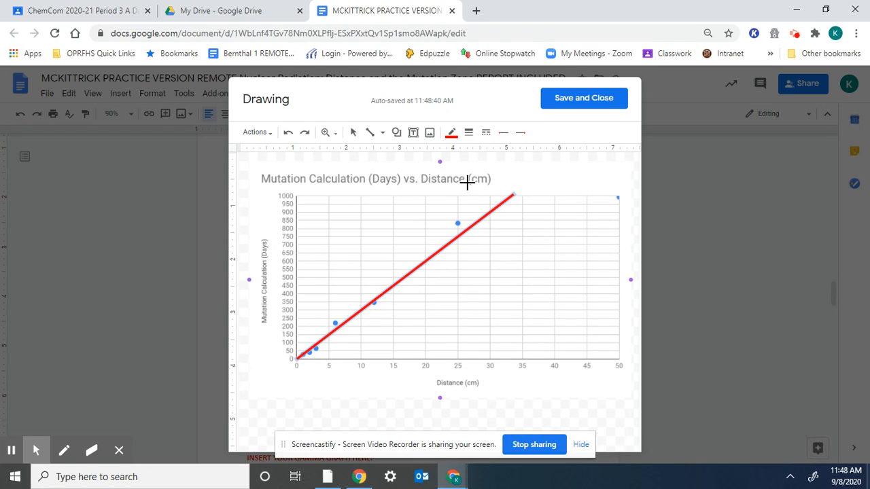
{"action": "left_click", "coordinate": [605, 105]}
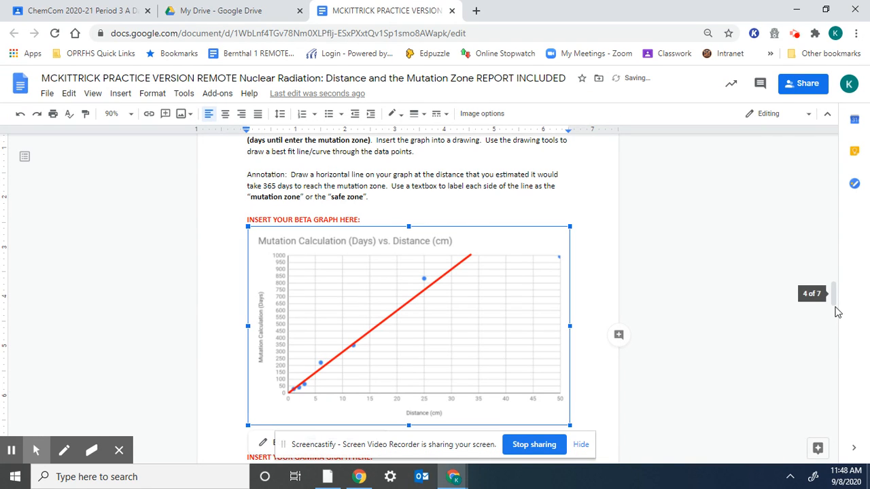
Step: Reread the Annotation instructions paragraph, then reopen the beta graph in the Drawing editor
{"action": "left_click", "coordinate": [835, 299]}
{"action": "left_click_drag", "start_coordinate": [836, 298], "coordinate": [836, 291]}
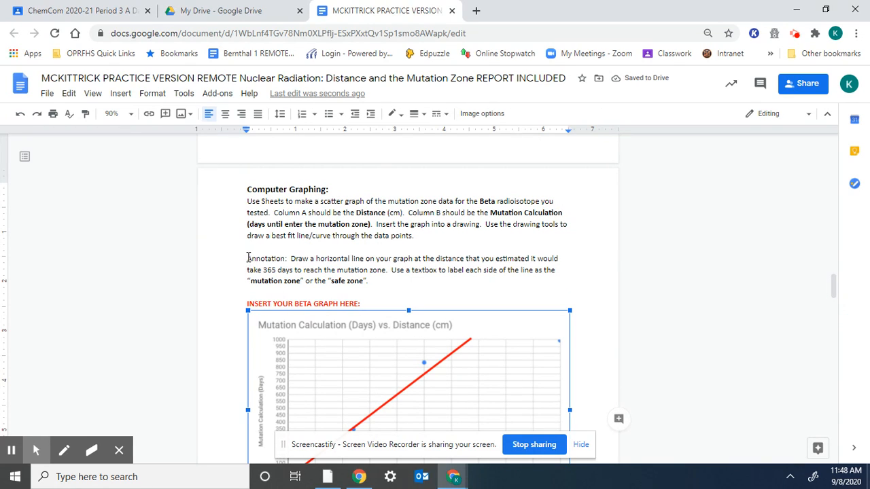
{"action": "left_click_drag", "start_coordinate": [248, 258], "coordinate": [384, 281]}
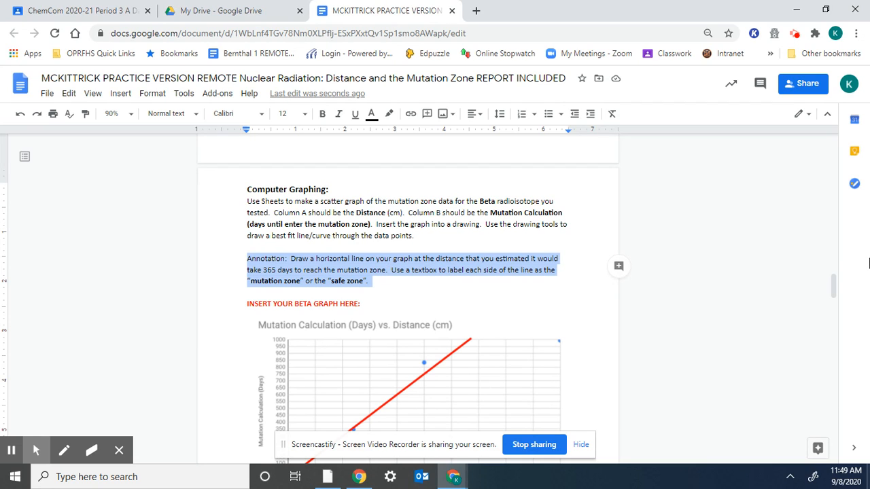
{"action": "left_click_drag", "start_coordinate": [834, 285], "coordinate": [836, 299]}
{"action": "double_click", "coordinate": [391, 241]}
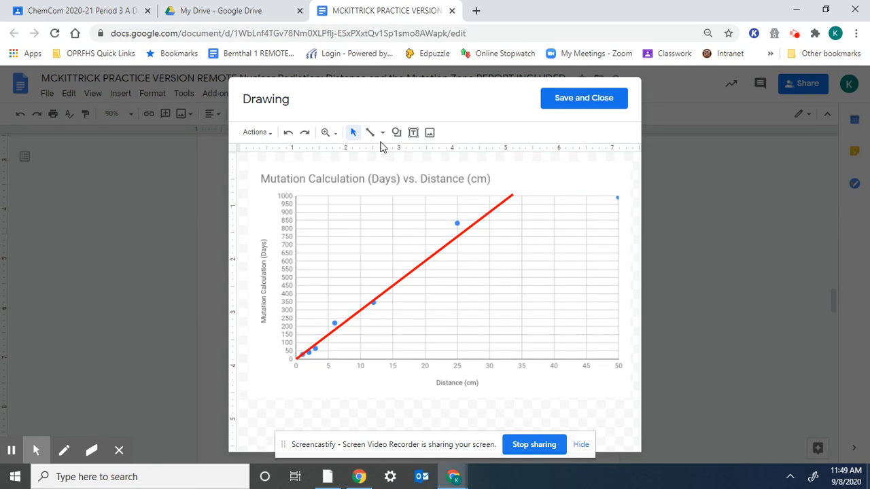
Step: Draw a 4px black horizontal line across the chart at about 365 days
{"action": "left_click", "coordinate": [383, 134]}
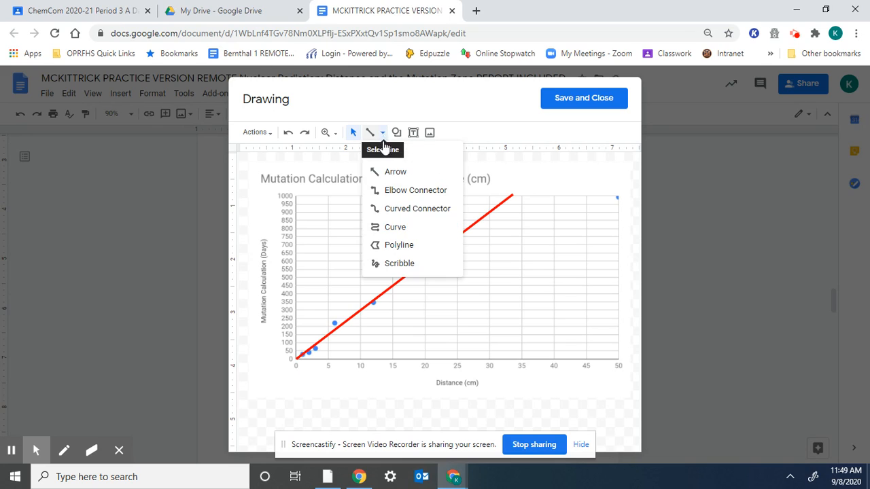
{"action": "left_click", "coordinate": [385, 152]}
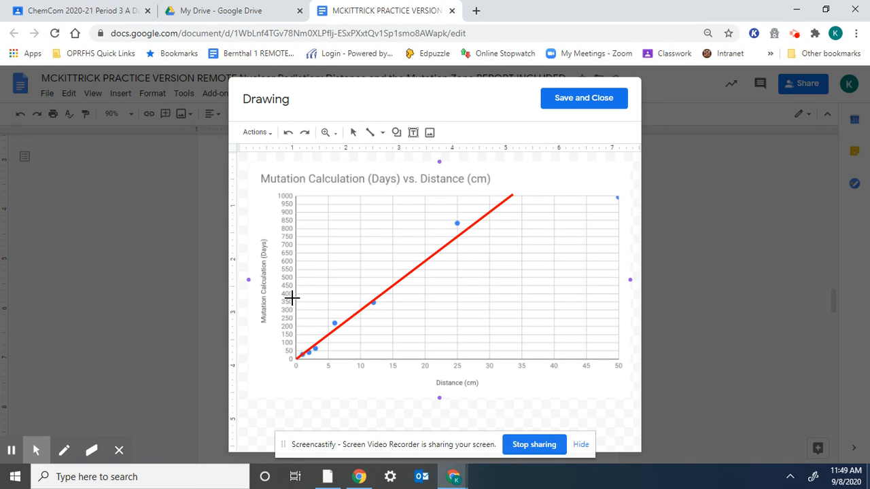
{"action": "left_click_drag", "start_coordinate": [296, 298], "coordinate": [616, 298]}
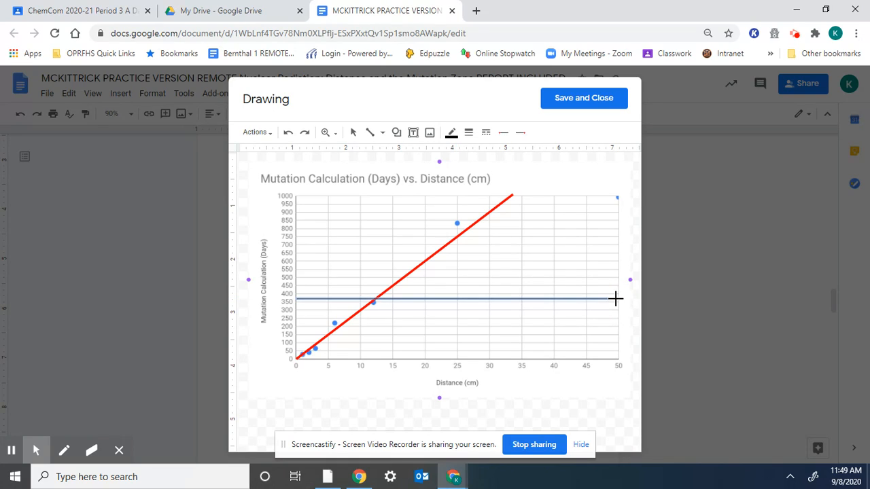
{"action": "left_click", "coordinate": [469, 133]}
{"action": "left_click", "coordinate": [485, 208]}
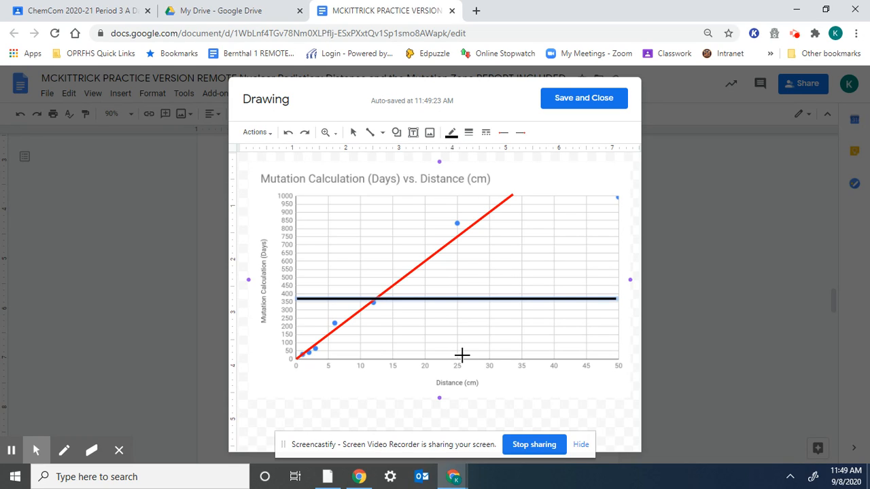
{"action": "left_click", "coordinate": [412, 135]}
Step: Add a 'SAFE ZONE' text box above the horizontal line, positioned just above it
{"action": "left_click_drag", "start_coordinate": [474, 232], "coordinate": [580, 269]}
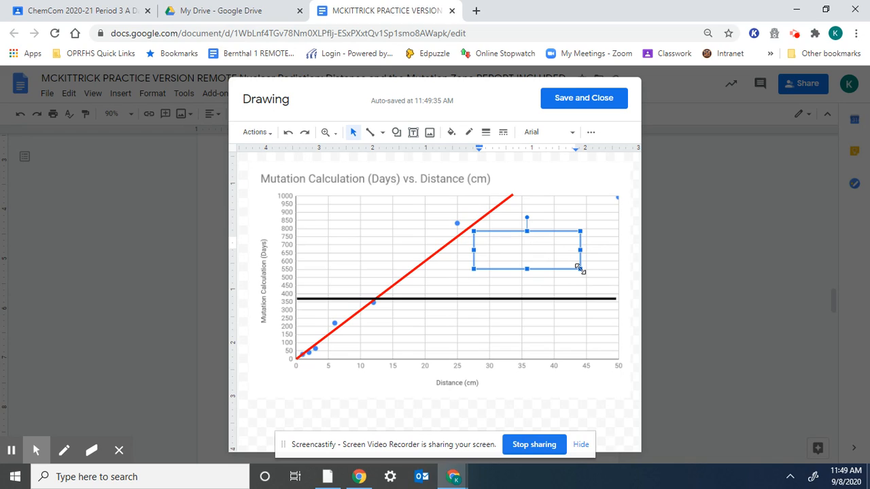
{"action": "type", "text": "SAFE ZONE"}
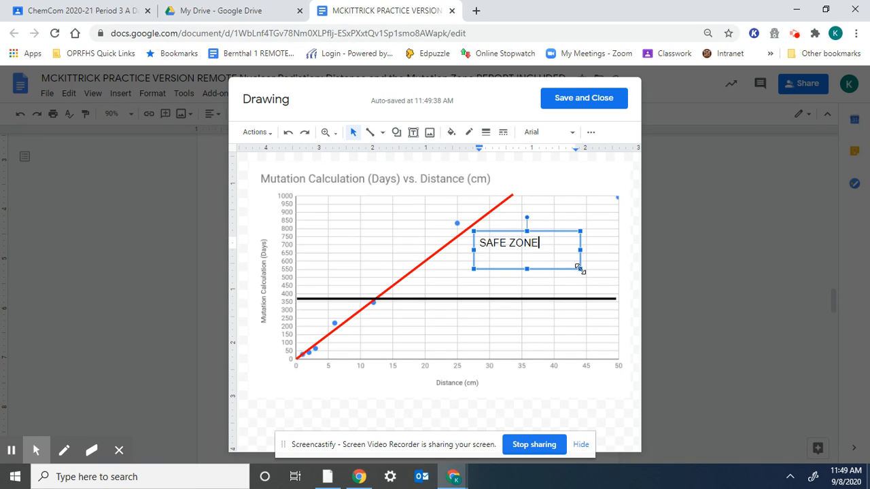
{"action": "left_click", "coordinate": [541, 252]}
{"action": "left_click_drag", "start_coordinate": [479, 249], "coordinate": [497, 275]}
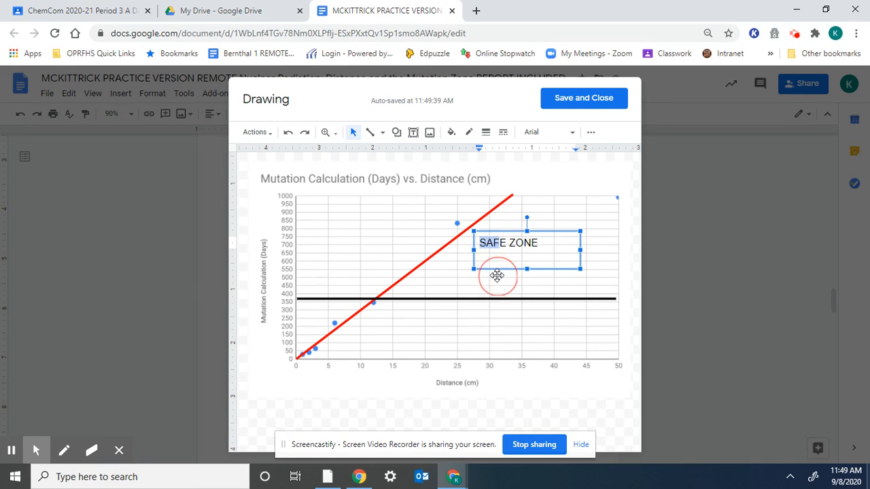
{"action": "left_click", "coordinate": [490, 290]}
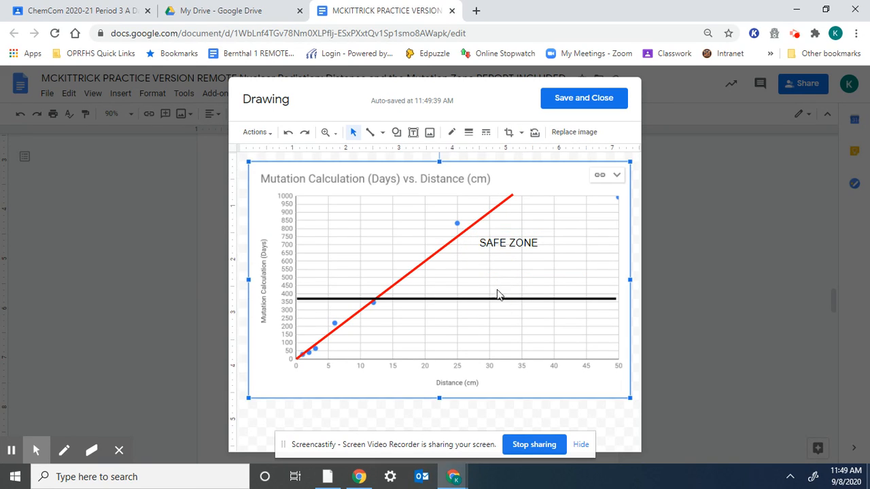
{"action": "left_click", "coordinate": [503, 246]}
{"action": "left_click", "coordinate": [533, 250]}
{"action": "left_click_drag", "start_coordinate": [532, 250], "coordinate": [532, 271]}
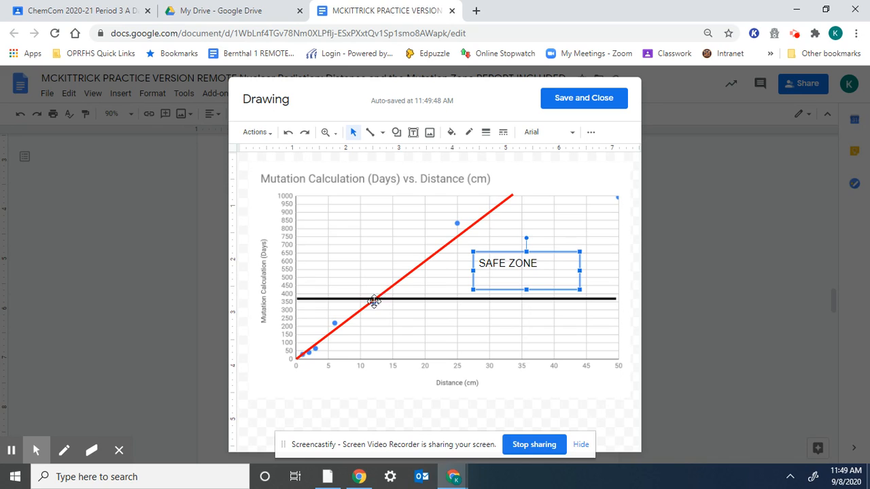
Step: Add a 'MUTATION ZONE' label below the horizontal line and save the drawing into the report
{"action": "left_click", "coordinate": [413, 131]}
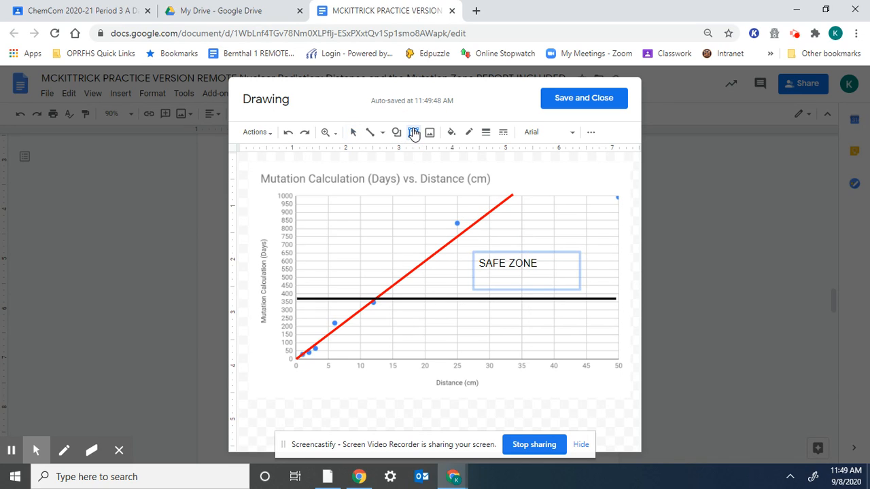
{"action": "left_click", "coordinate": [387, 309]}
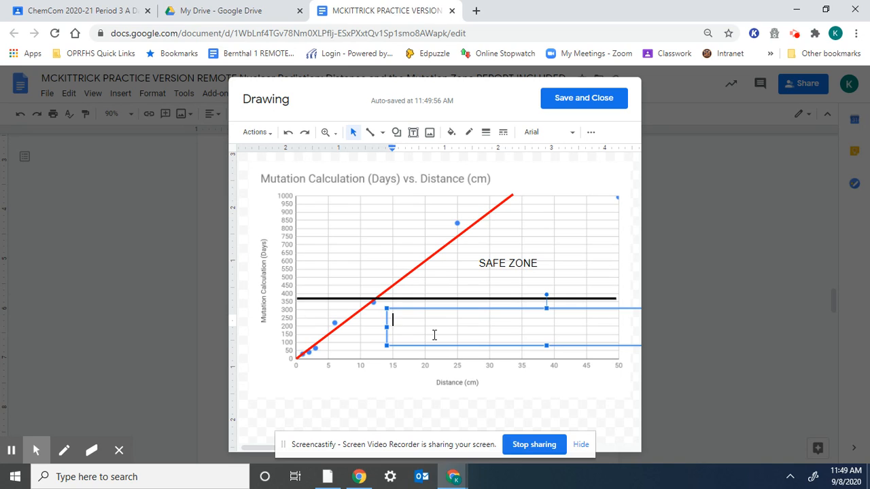
{"action": "type", "text": "m"}
{"action": "key", "text": "BackSpace"}
{"action": "type", "text": "MUTATION ZONE"}
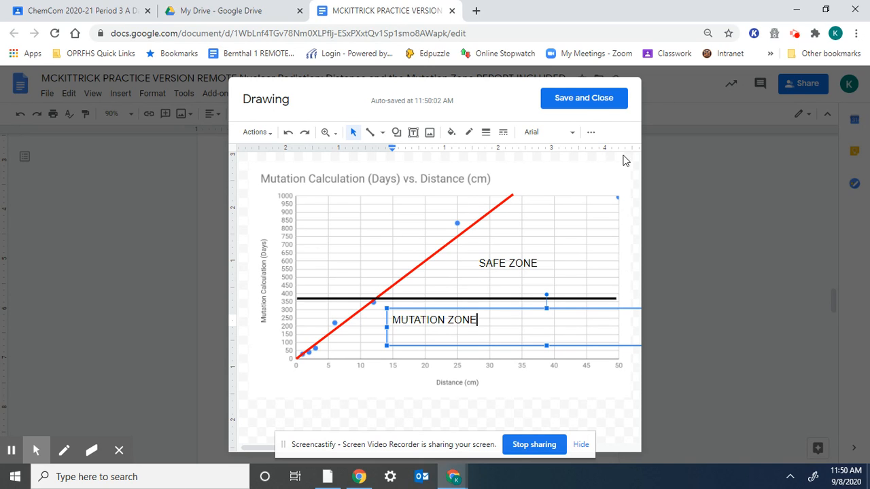
{"action": "left_click", "coordinate": [583, 102]}
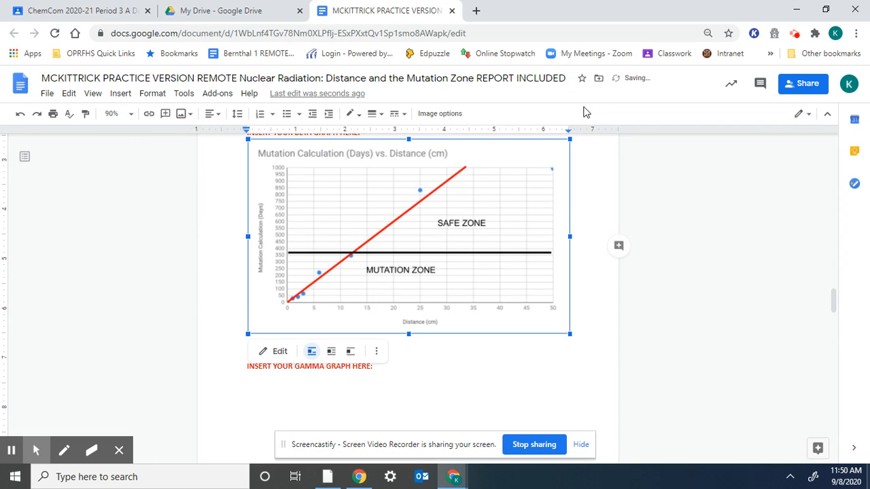